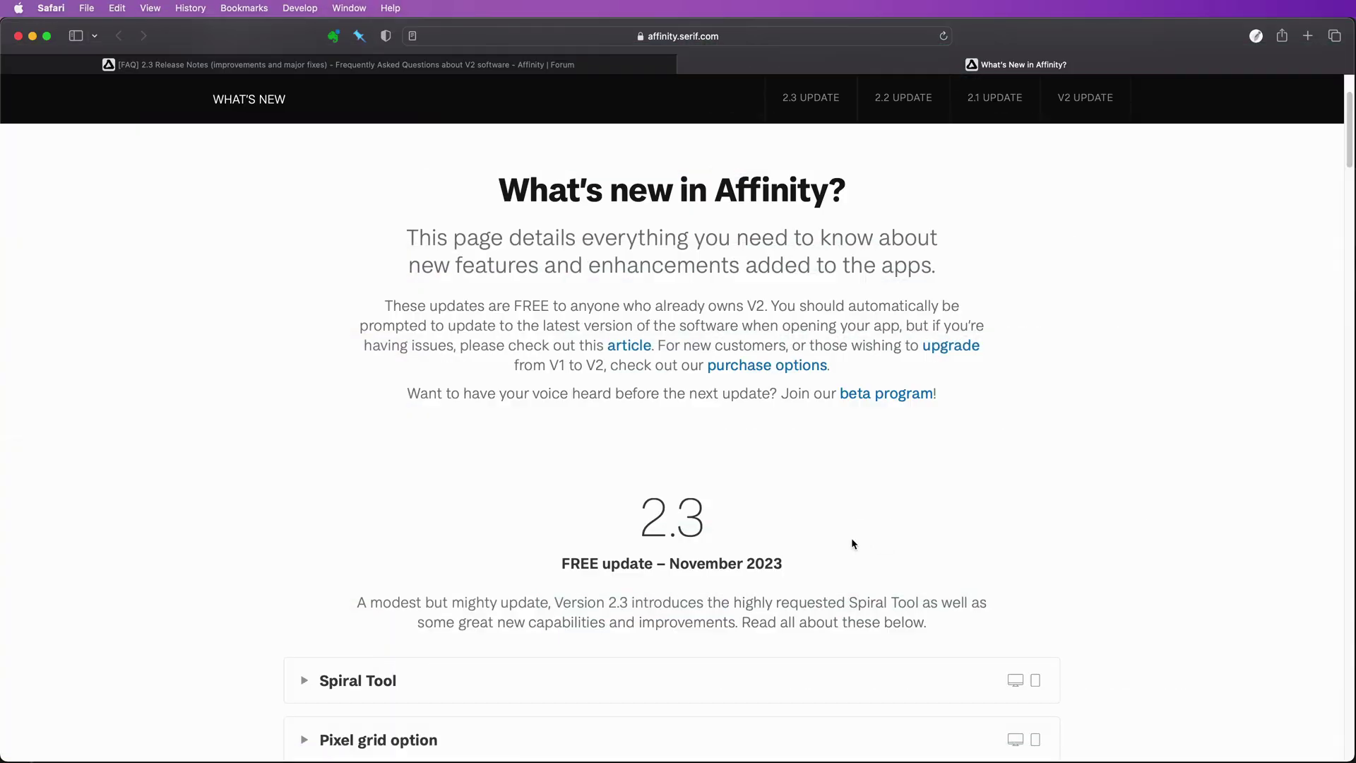
Step: Expand the Spiral Tool note in the Version 2.3 release notes and read through its spiral examples
scroll(852, 544, "down", 4)
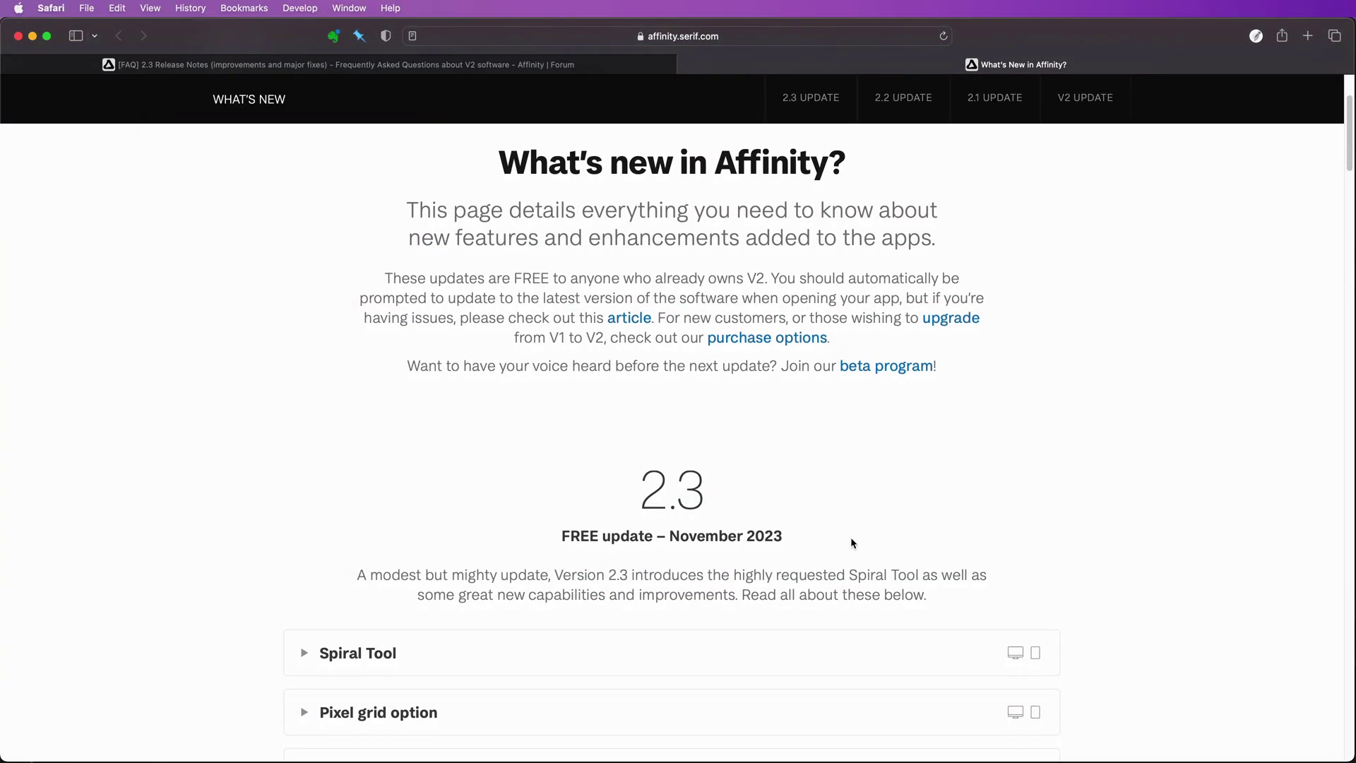
left_click(643, 551)
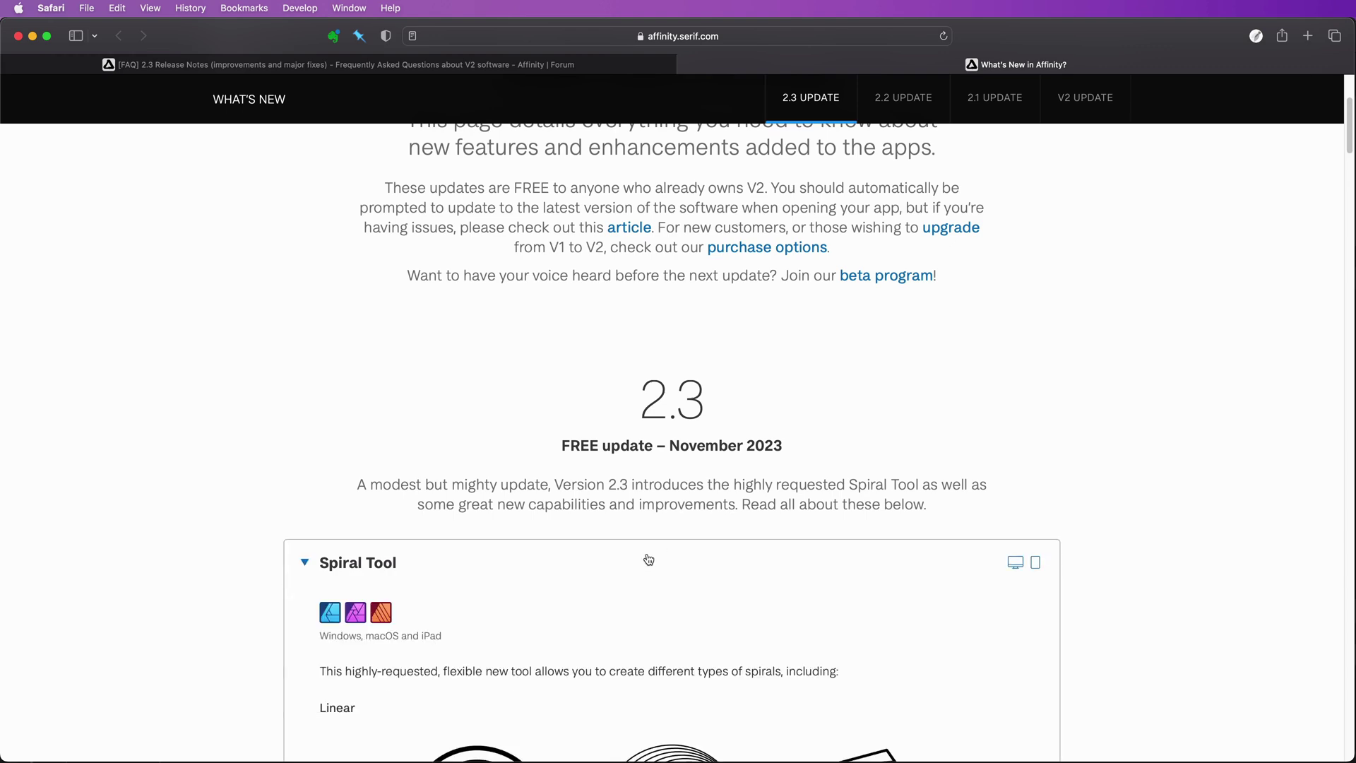
scroll(648, 557, "down", 5)
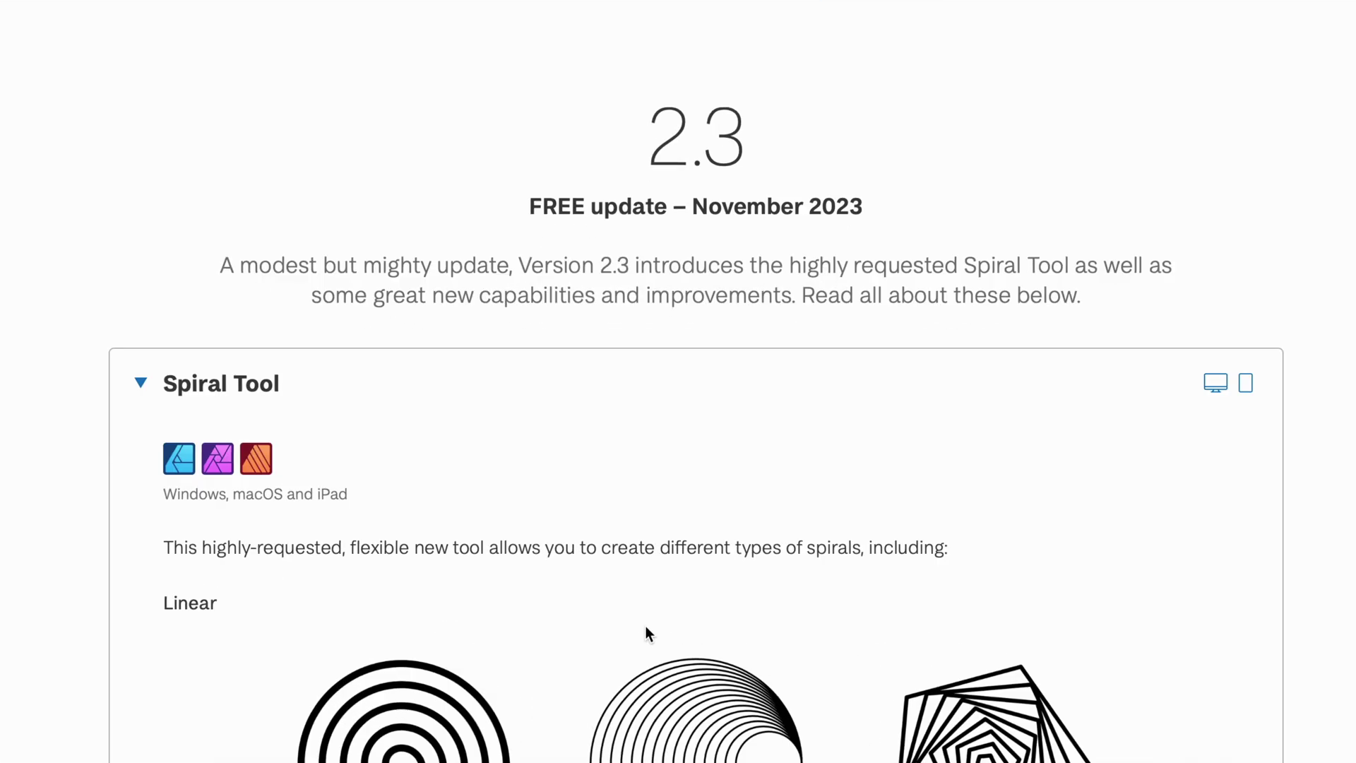
scroll(646, 626, "down", 15)
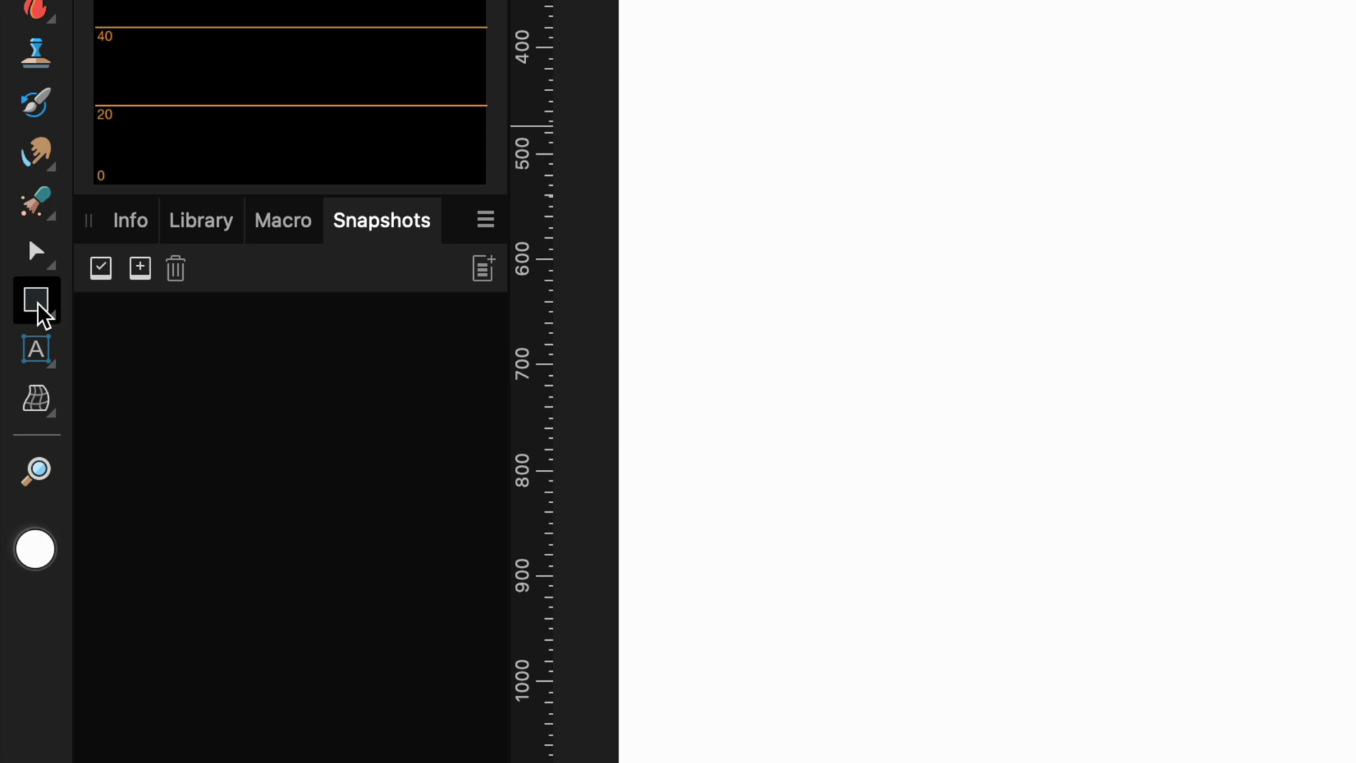
Step: Draw a large blue spiral from the canvas centre with the Spiral Tool, rotated upright to 0°
left_click(38, 306)
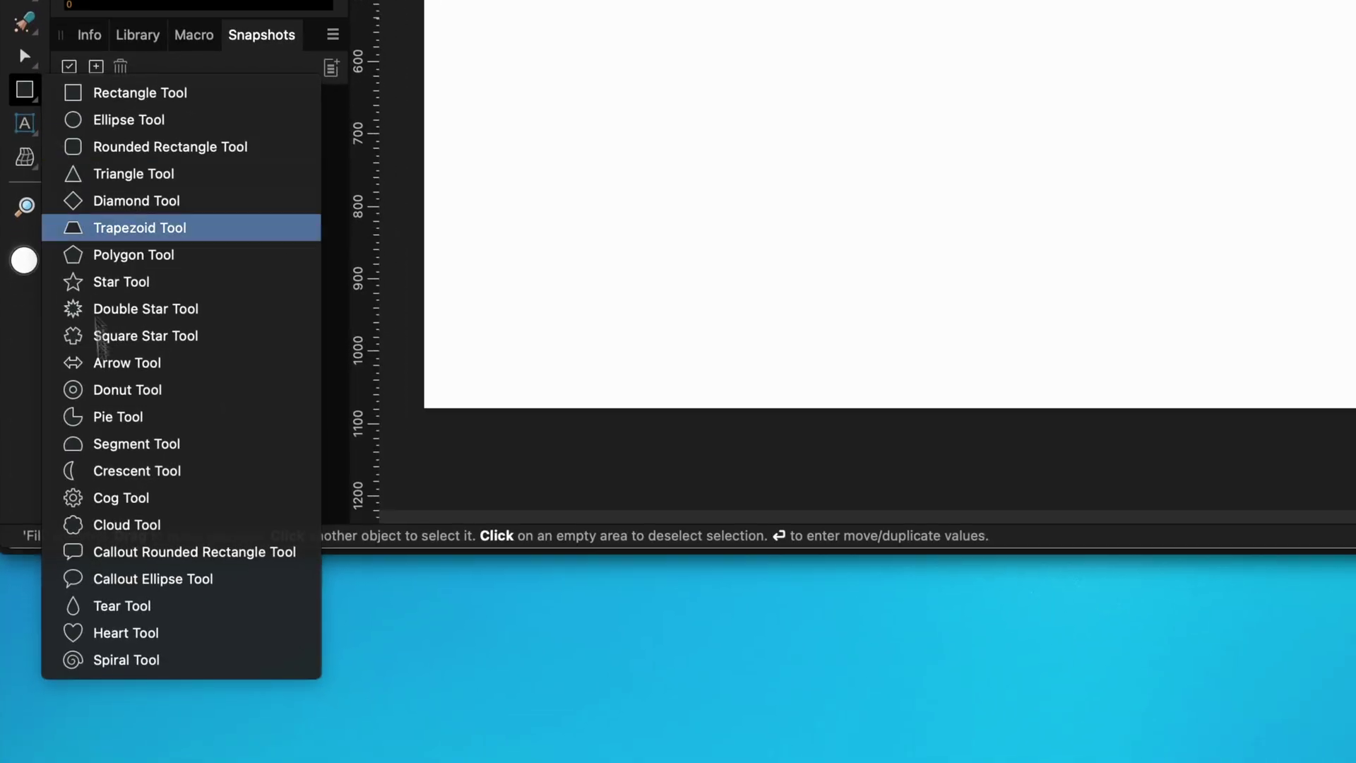
left_click(130, 660)
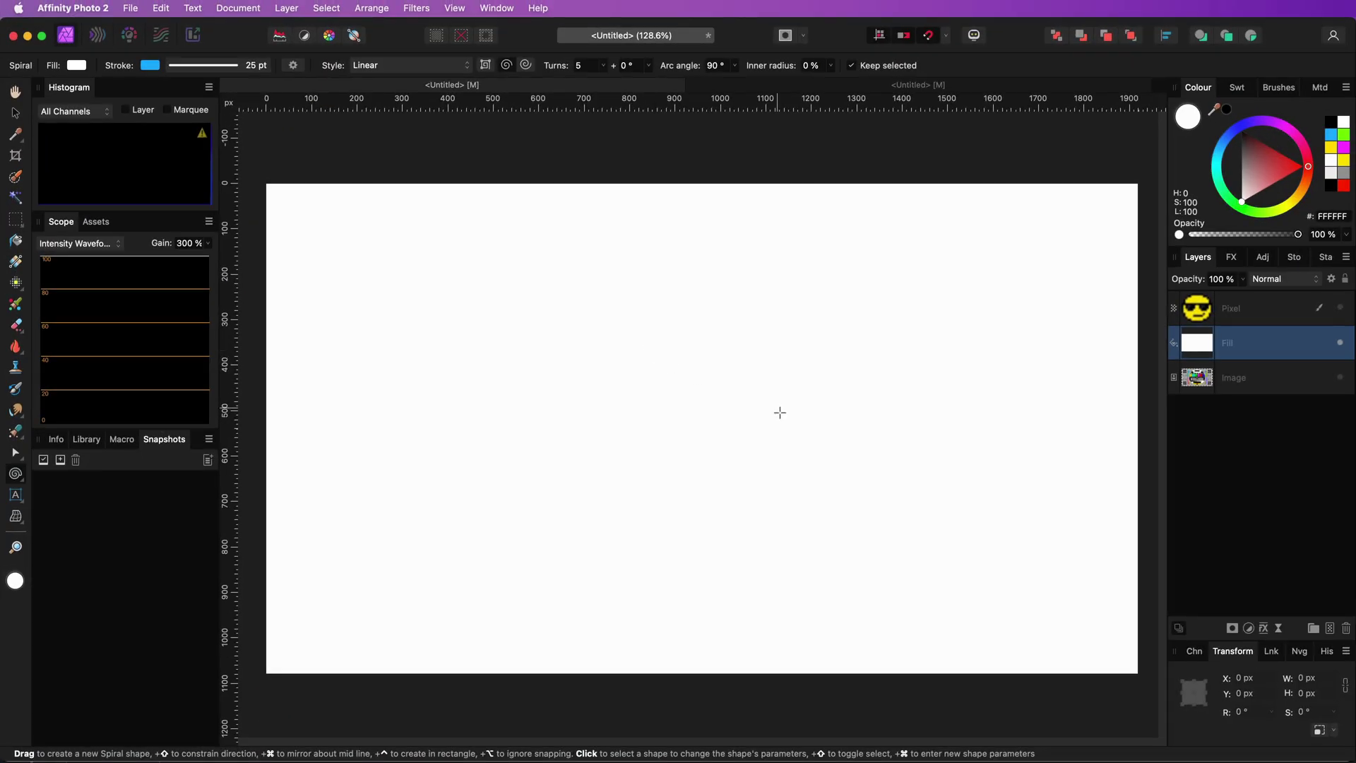
left_click_drag(698, 439, 870, 353)
left_click_drag(543, 295, 695, 235)
Step: Try the Decaying, Semi-circular, Counter Semi-circular, Fibonacci and Plotted spiral styles in turn
left_click(428, 65)
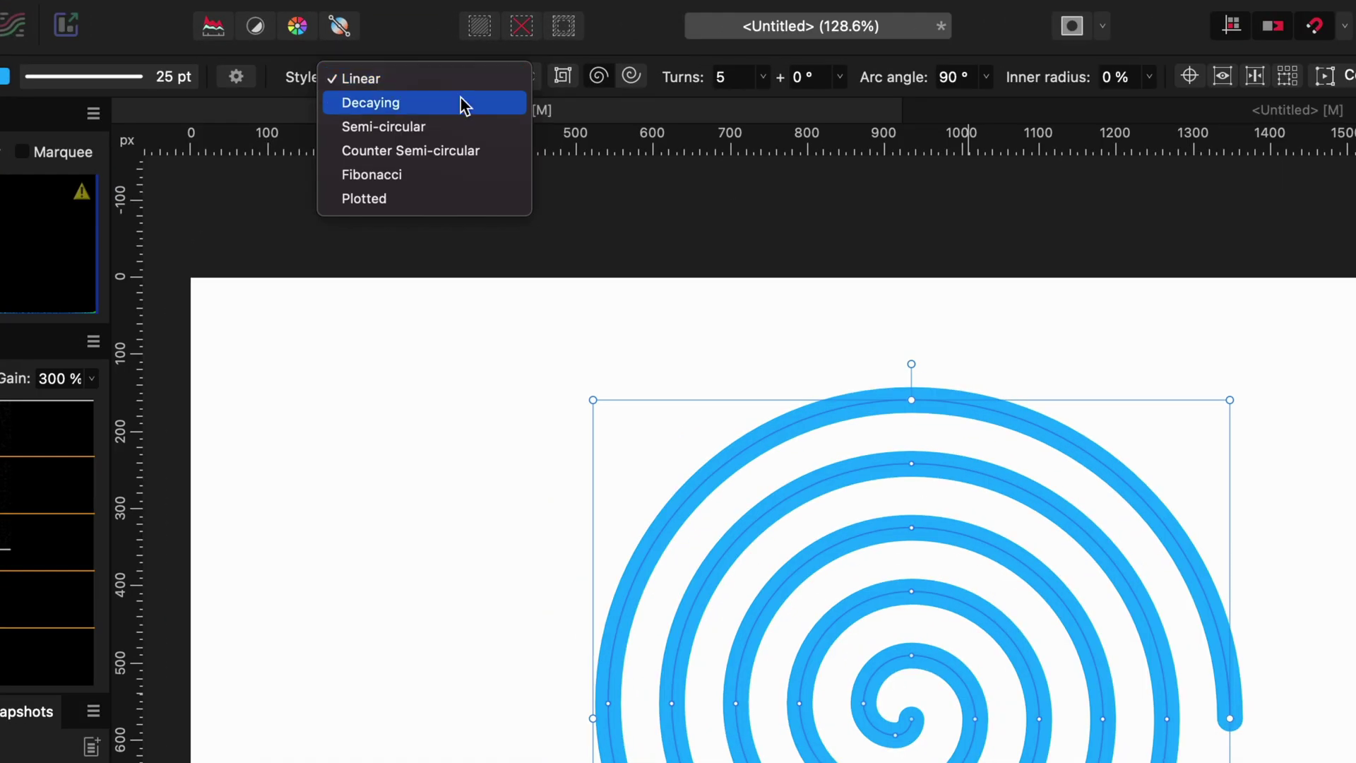
left_click(460, 103)
left_click(454, 79)
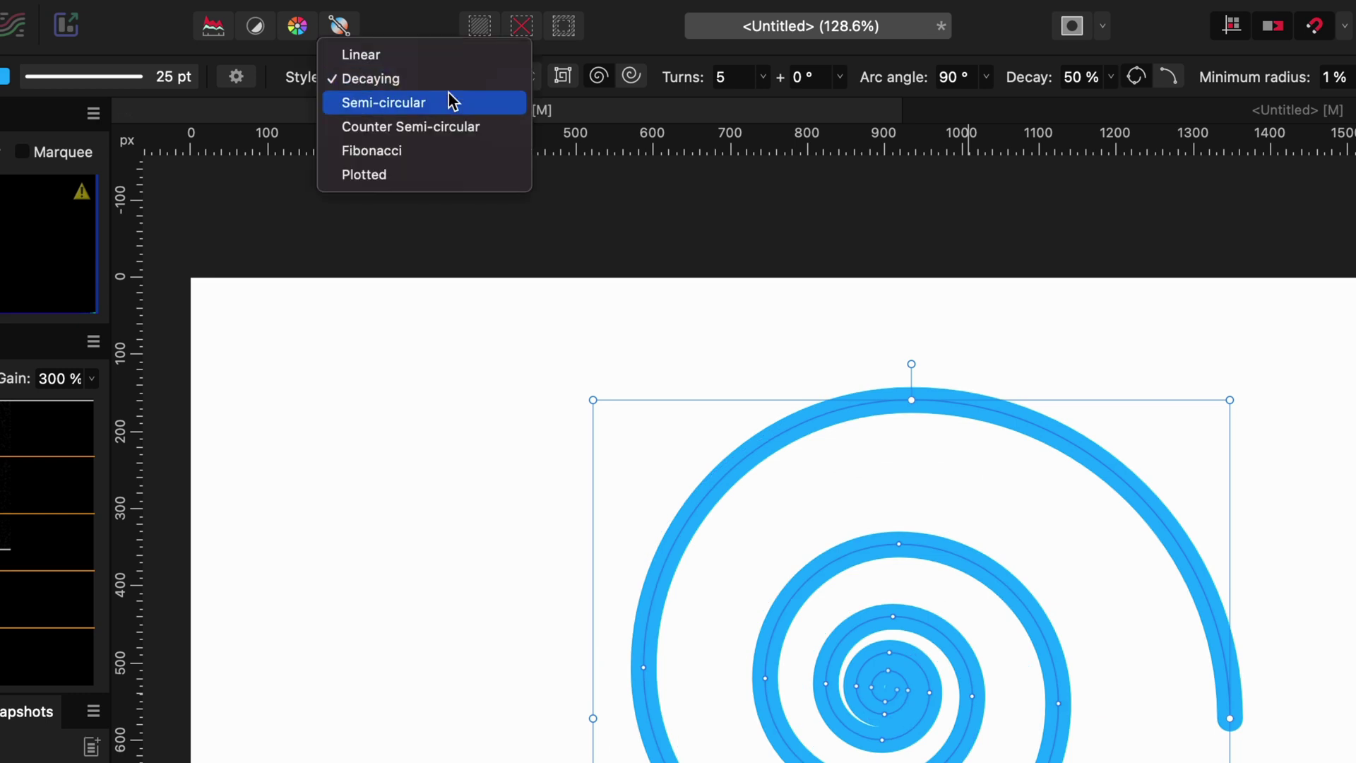
left_click(451, 101)
left_click(445, 78)
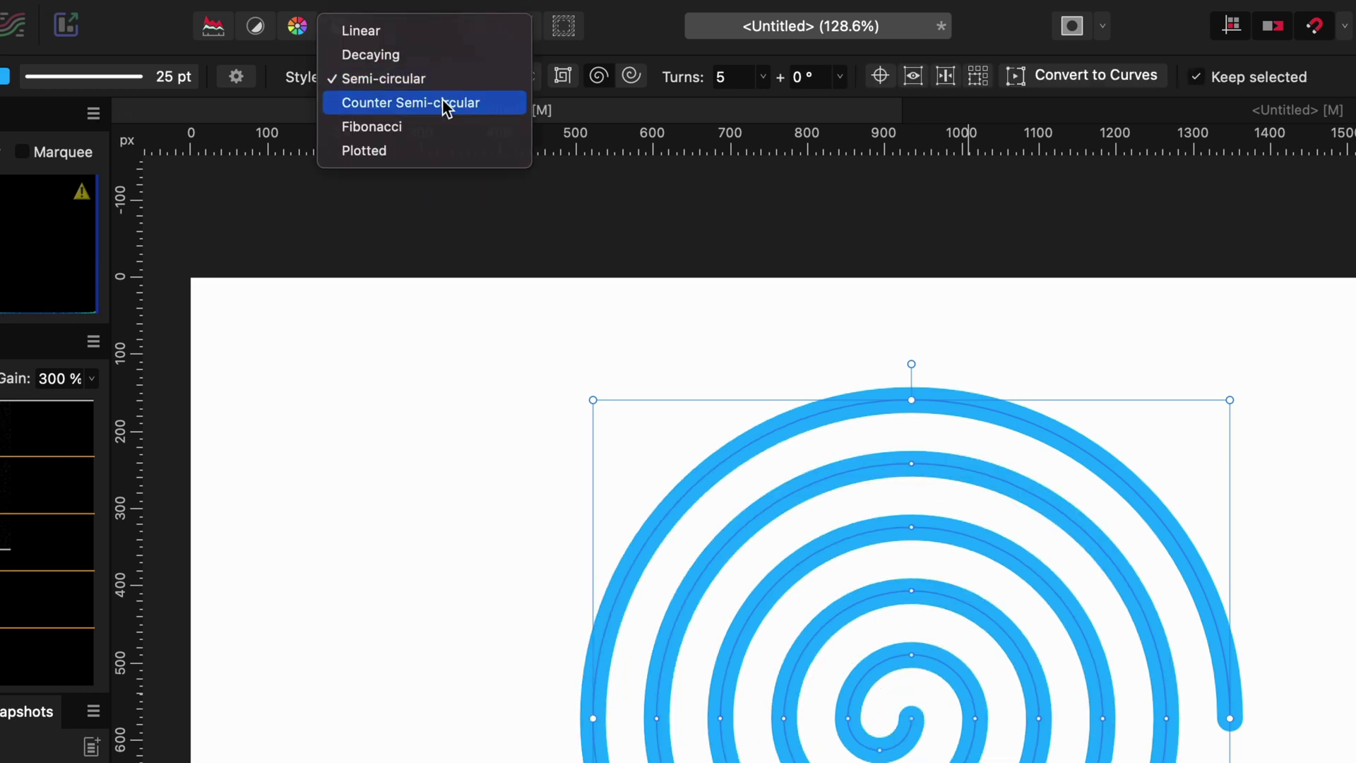
left_click(443, 101)
left_click(445, 80)
left_click(441, 103)
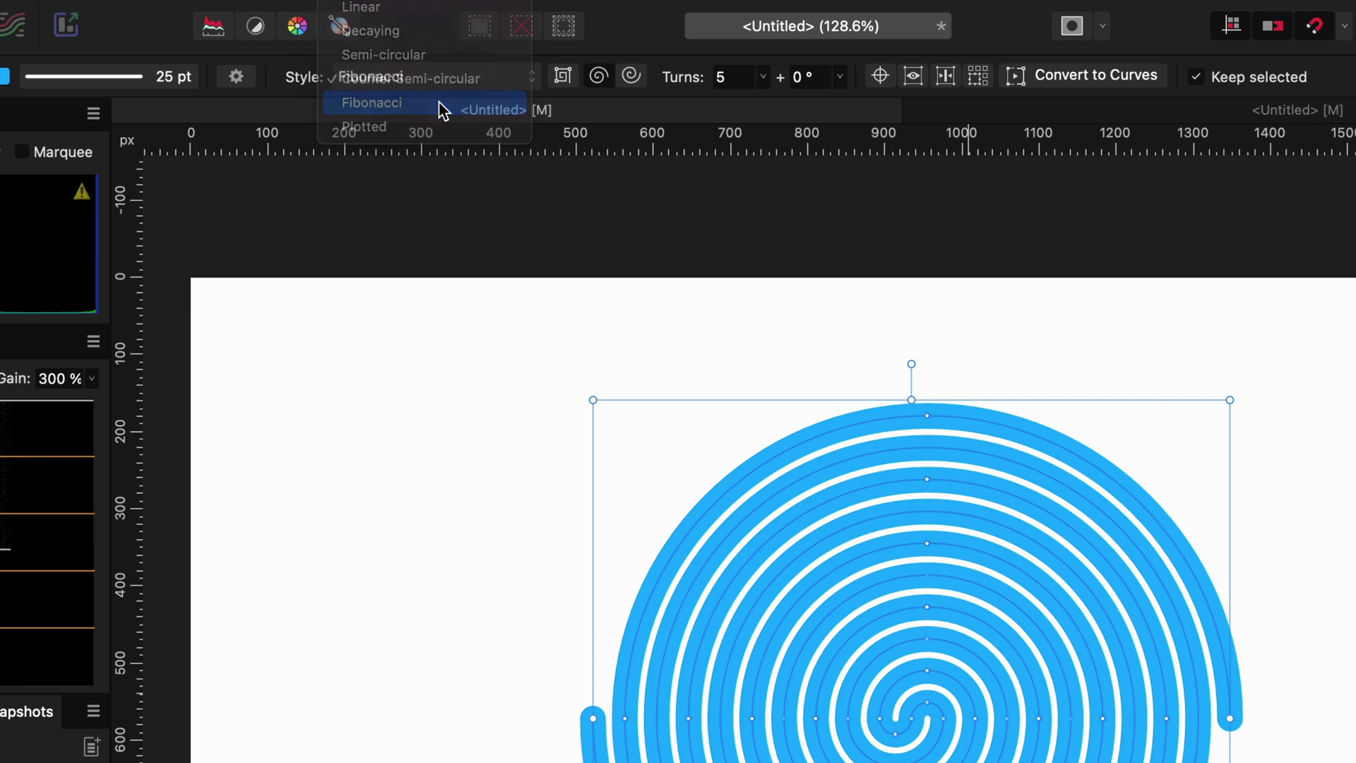
left_click(445, 77)
left_click(443, 100)
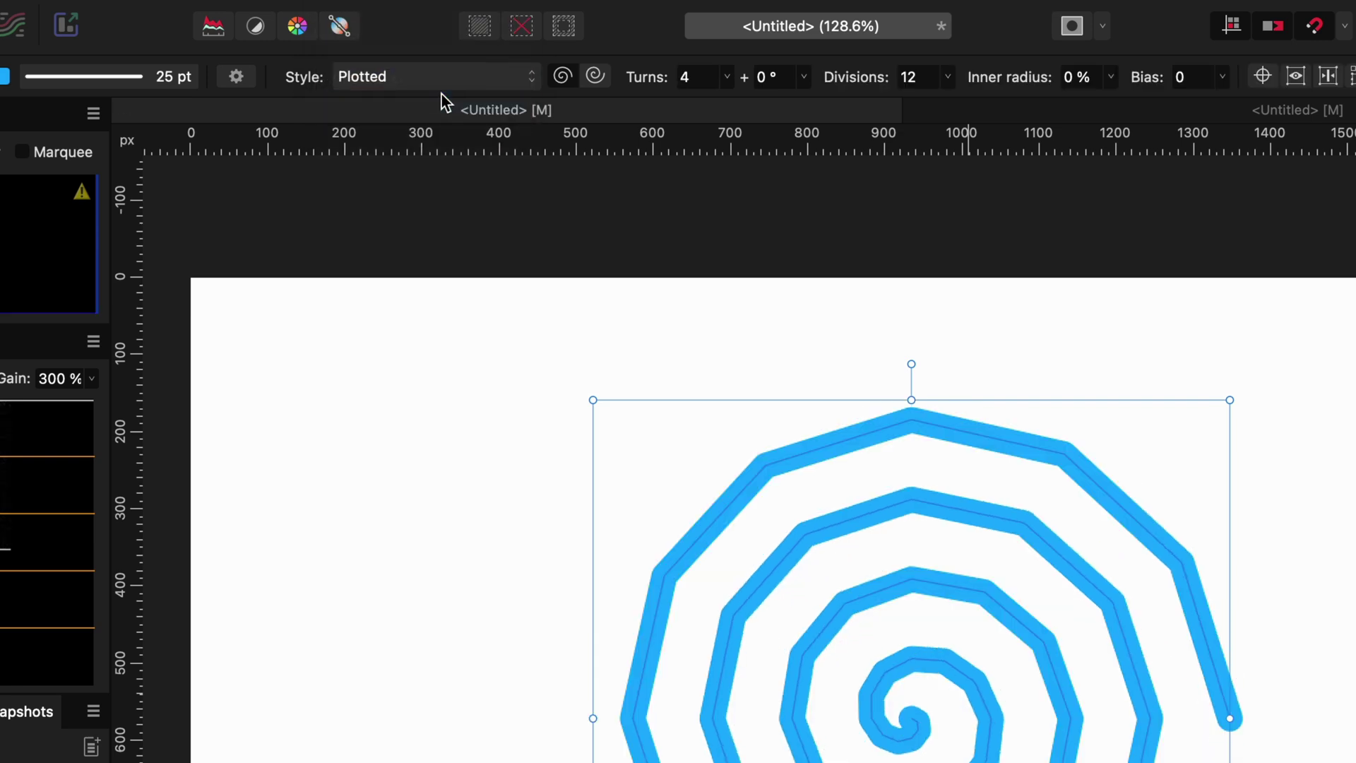
Step: Vary the Plotted spiral's turns and divisions, then lower divisions for an angular shape
left_click(727, 76)
mouse_move(724, 99)
left_mouse_down()
mouse_move(750, 99)
mouse_move(702, 103)
mouse_move(719, 102)
left_mouse_up()
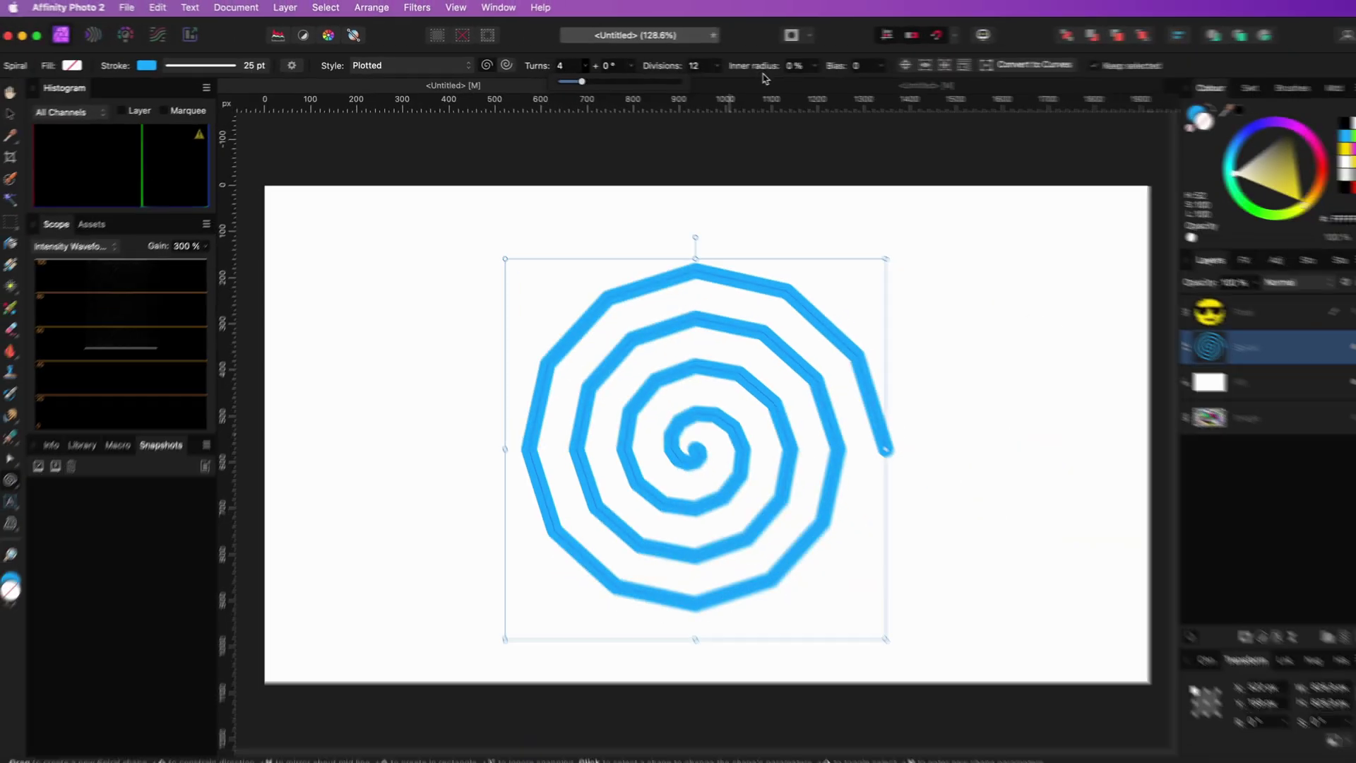
left_click(947, 76)
left_click_drag(955, 106, 977, 108)
left_click_drag(727, 83, 698, 85)
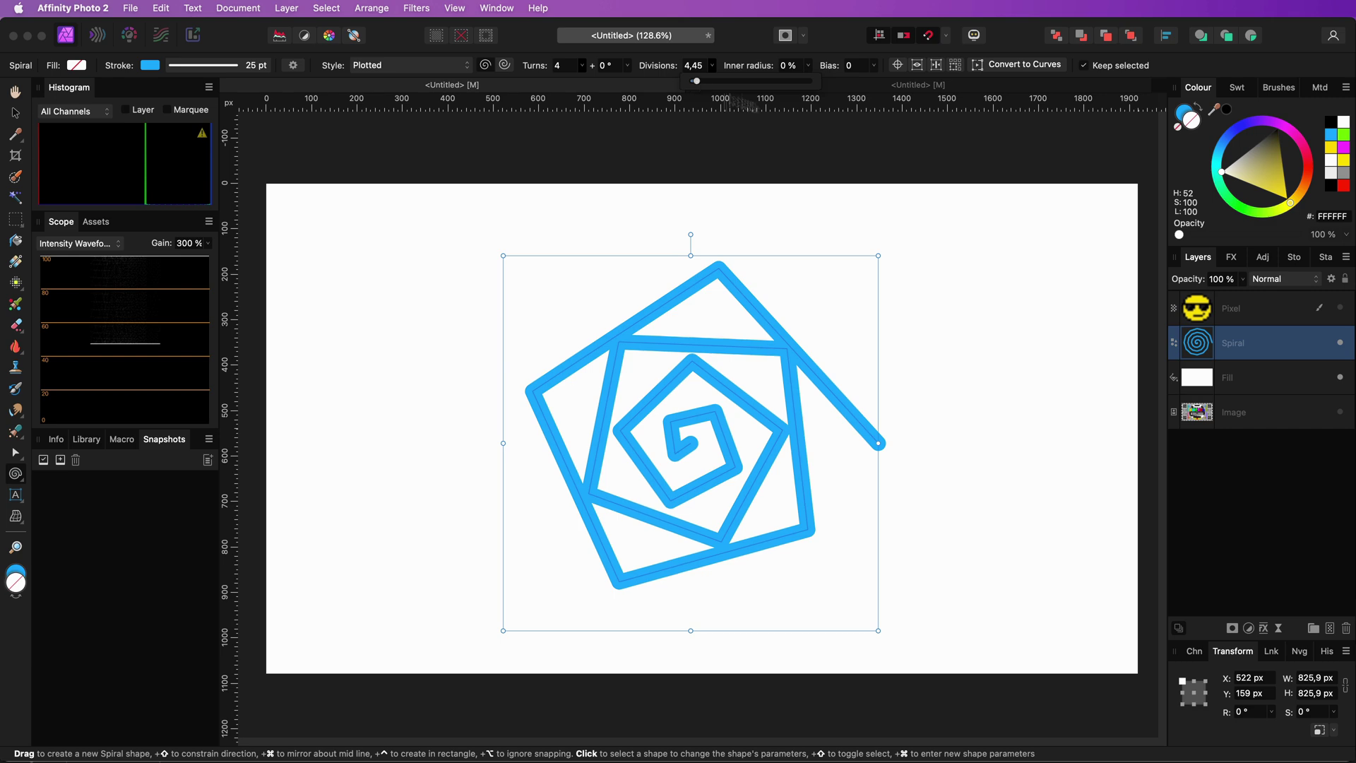
Step: Set inner radius to 18 %, smooth the arc angle, widen inner radius to 40 %, start offset 66,2°
left_click(830, 65)
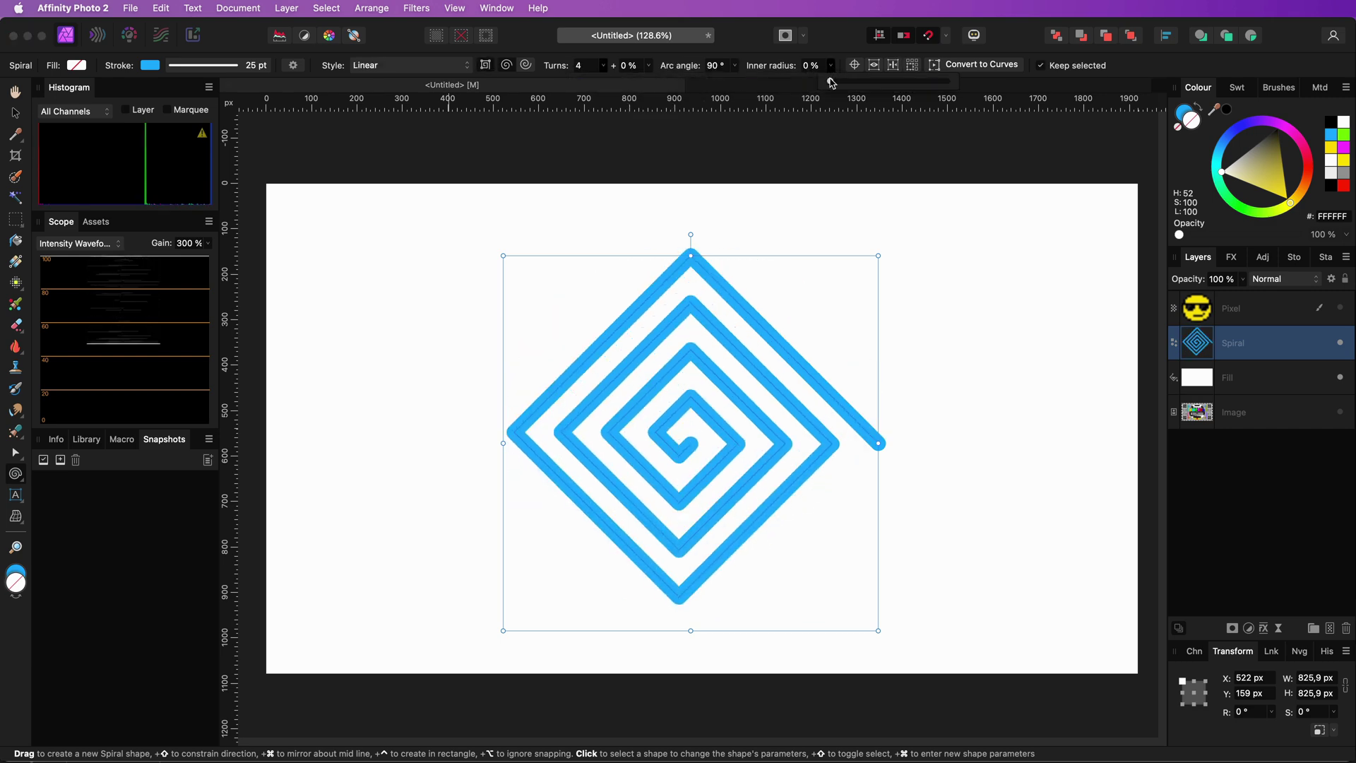
left_click_drag(876, 85, 852, 86)
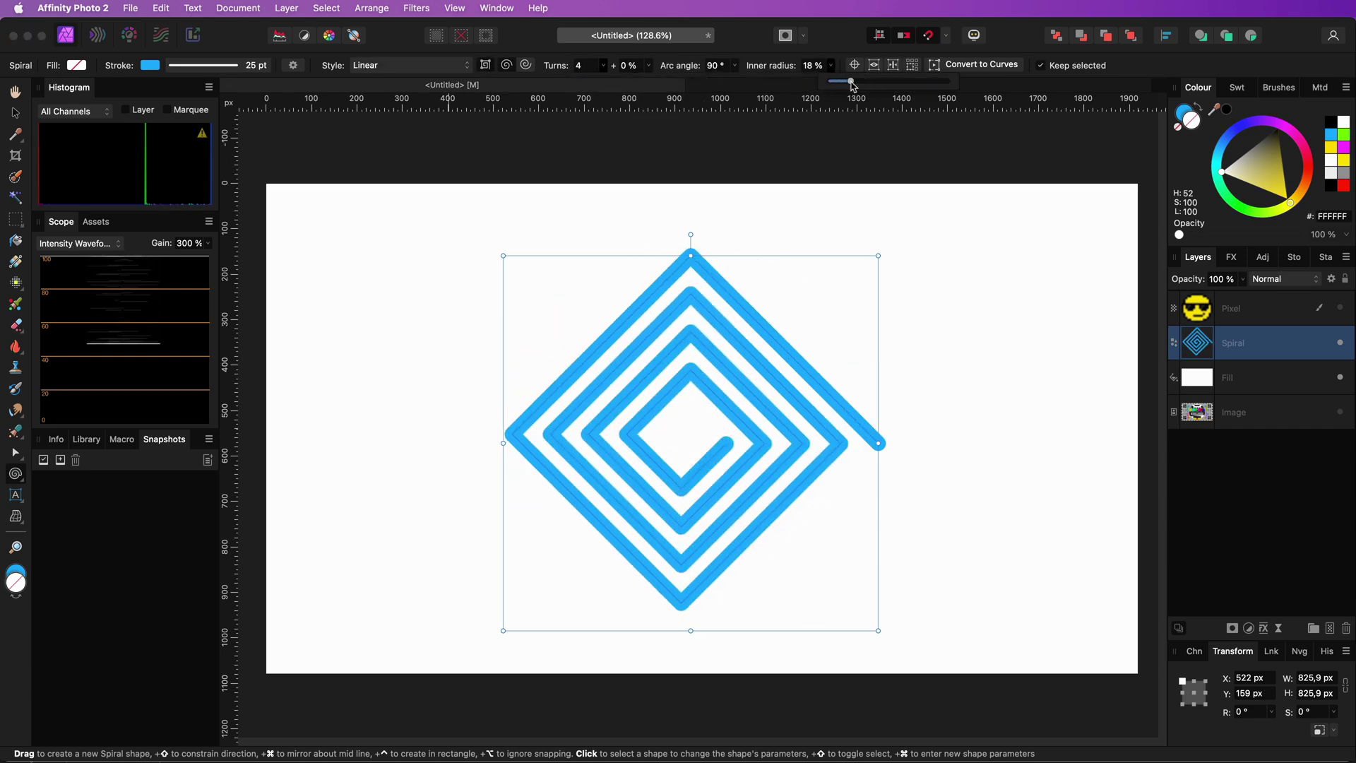
left_click(735, 65)
left_click_drag(741, 85, 734, 71)
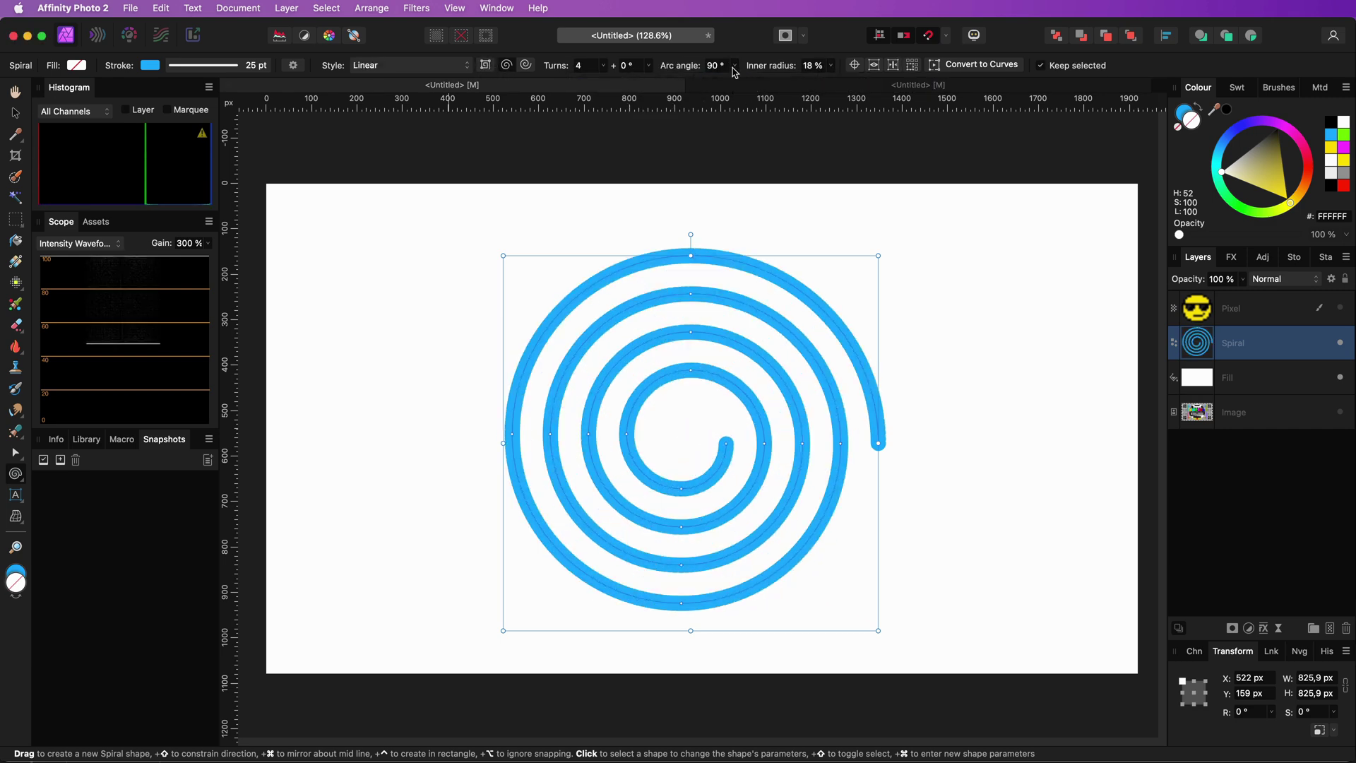
left_click(831, 65)
left_click_drag(820, 86, 848, 85)
left_click(649, 65)
mouse_move(648, 79)
left_mouse_down()
mouse_move(669, 79)
mouse_move(647, 79)
left_mouse_up()
Step: Reset start offset to 0° and make a Decaying spiral: decay 22,07, minimum radius 6 %, 120° arc
left_click(410, 65)
left_click(381, 92)
left_click(734, 65)
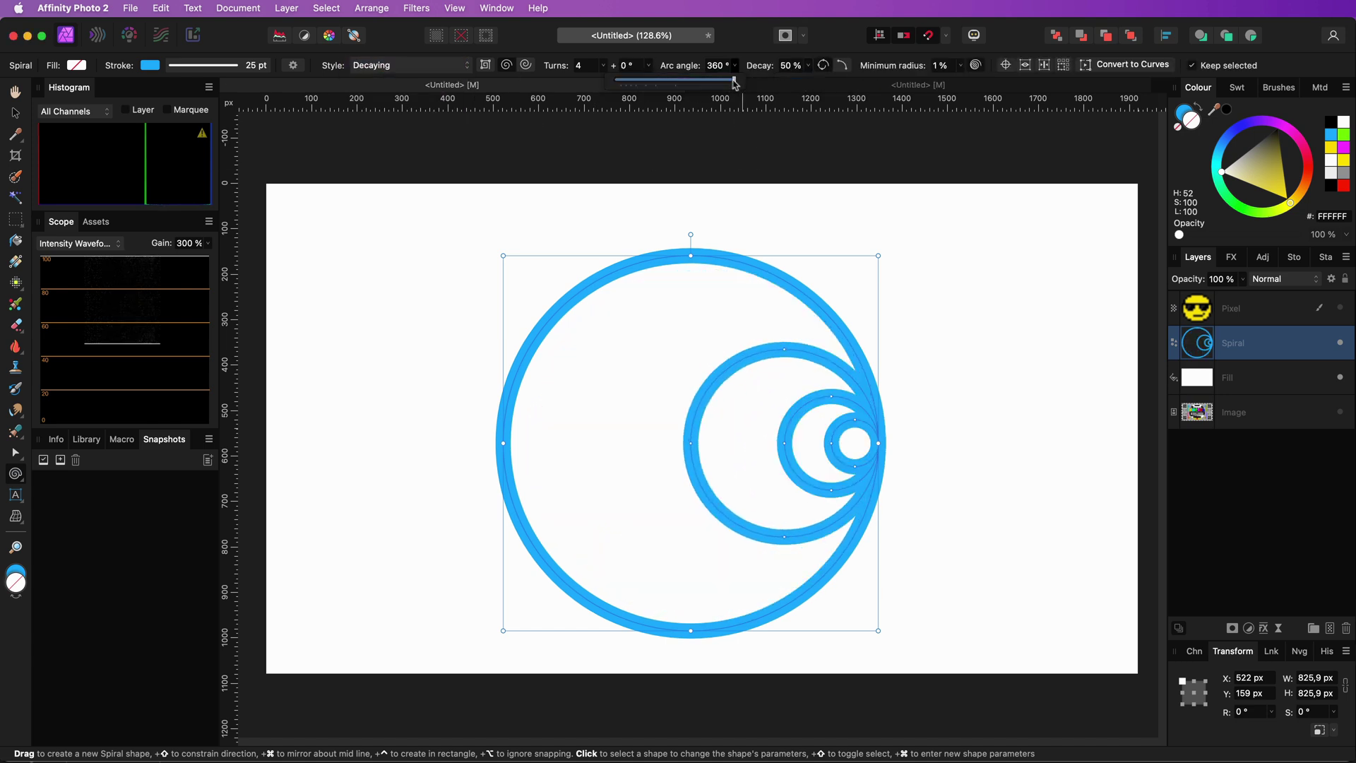
left_click_drag(734, 83, 775, 81)
left_click(808, 65)
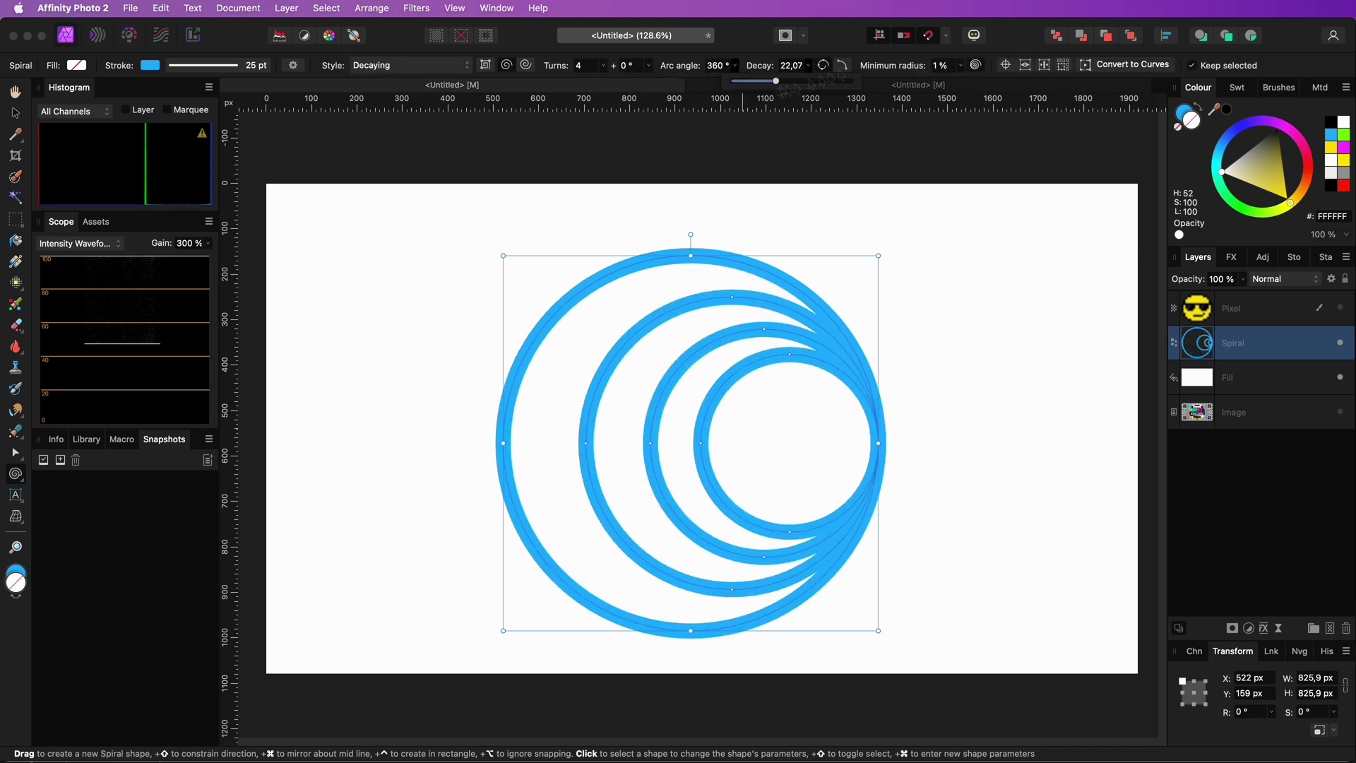
left_click(959, 65)
left_click_drag(958, 81, 964, 81)
left_click(735, 65)
left_click_drag(735, 80, 619, 83)
Step: Switch to the square diamond spiral style and change its number of turns
left_click(434, 65)
left_click(434, 80)
left_click(603, 65)
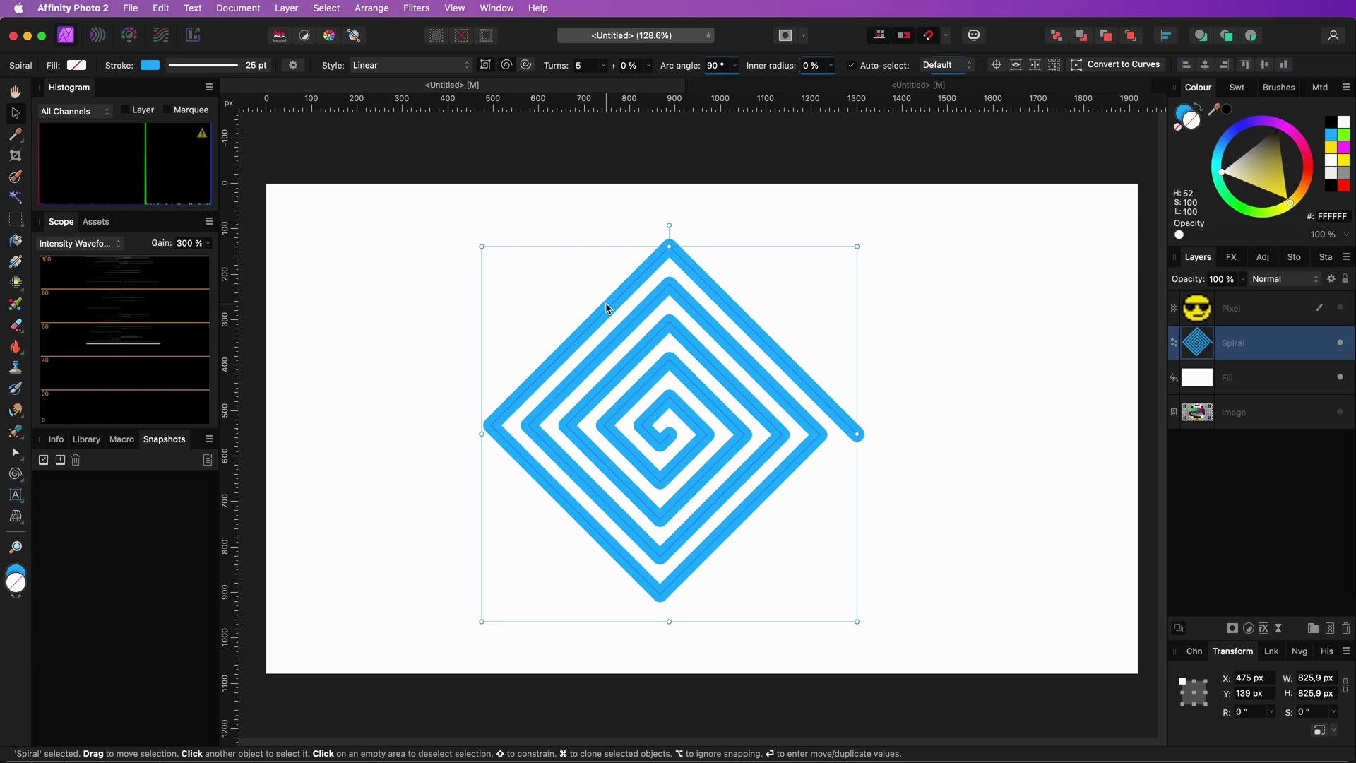
Step: Convert the spiral to curves and drag its corner and inner nodes onto the centre line as stacked chevrons
right_click(608, 309)
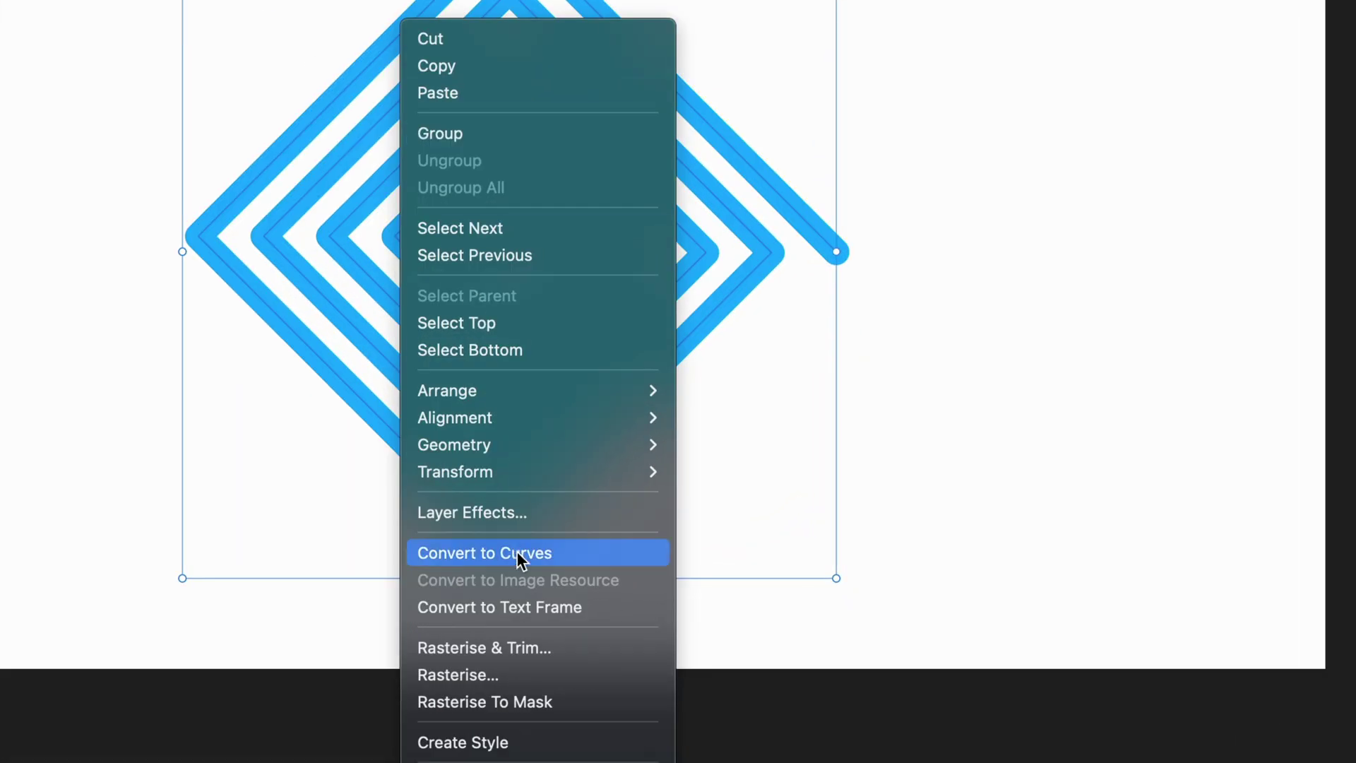
left_click(667, 611)
left_click_drag(707, 424, 820, 434)
left_click_drag(565, 424, 756, 440)
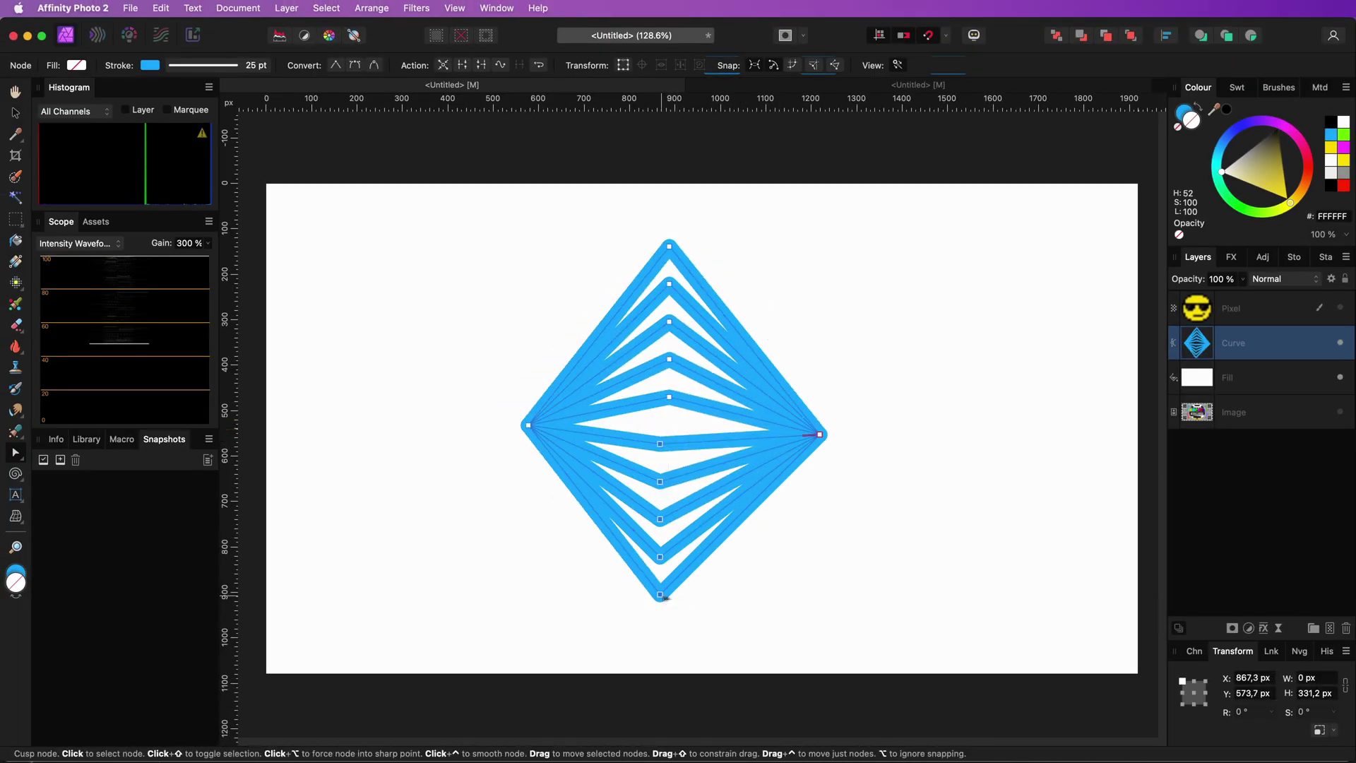
left_click_drag(645, 212, 699, 424)
left_click_drag(660, 595, 672, 635)
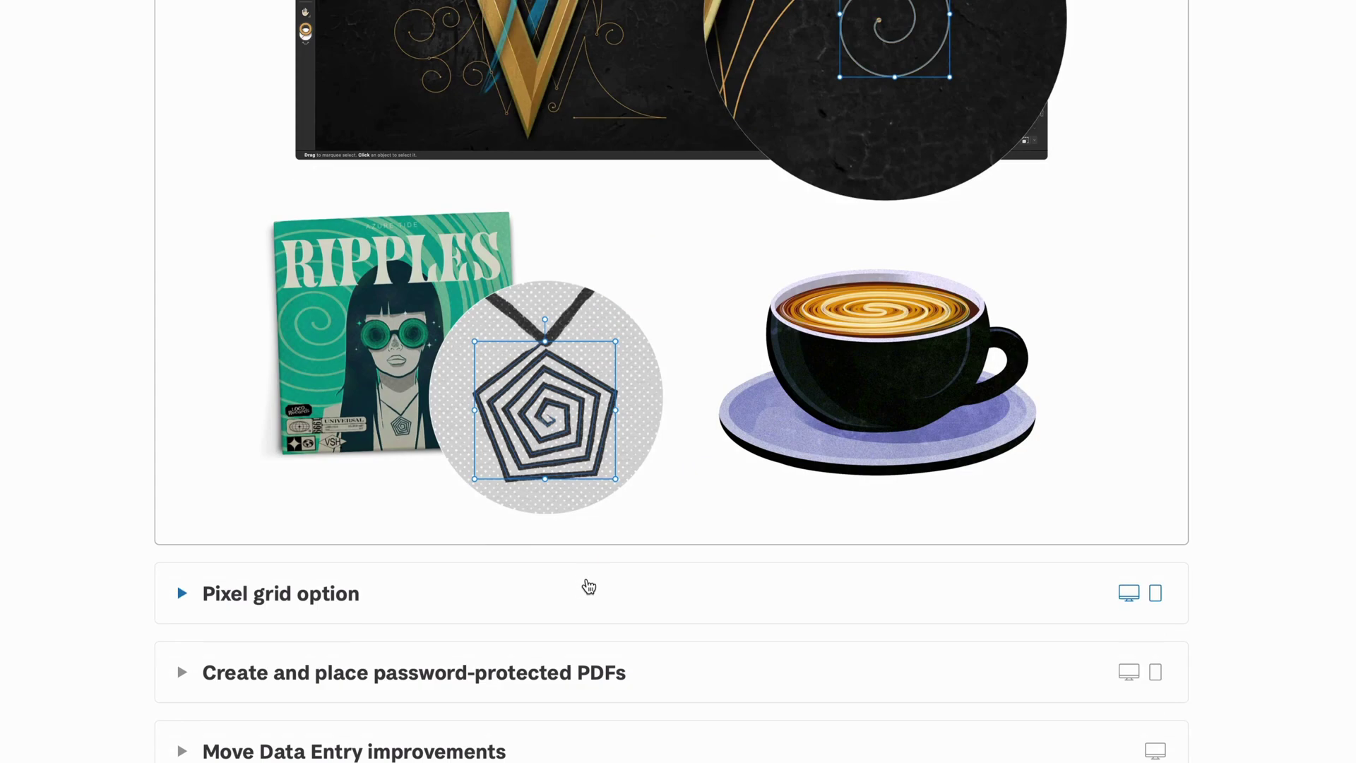
Step: Expand the Pixel grid option note and read through its description and pixel-art grid example
left_click(578, 569)
scroll(575, 565, "down", 2)
scroll(575, 562, "down", 3)
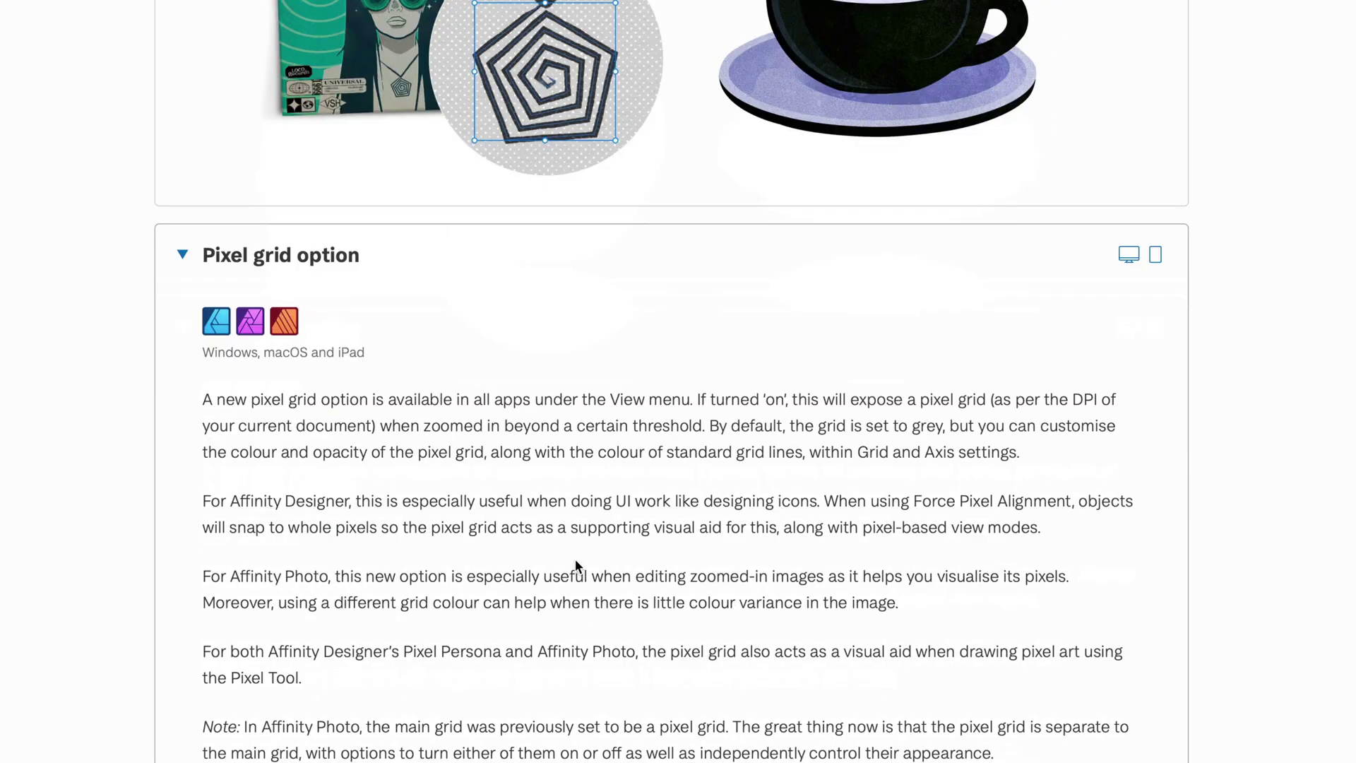
scroll(575, 558, "down", 7)
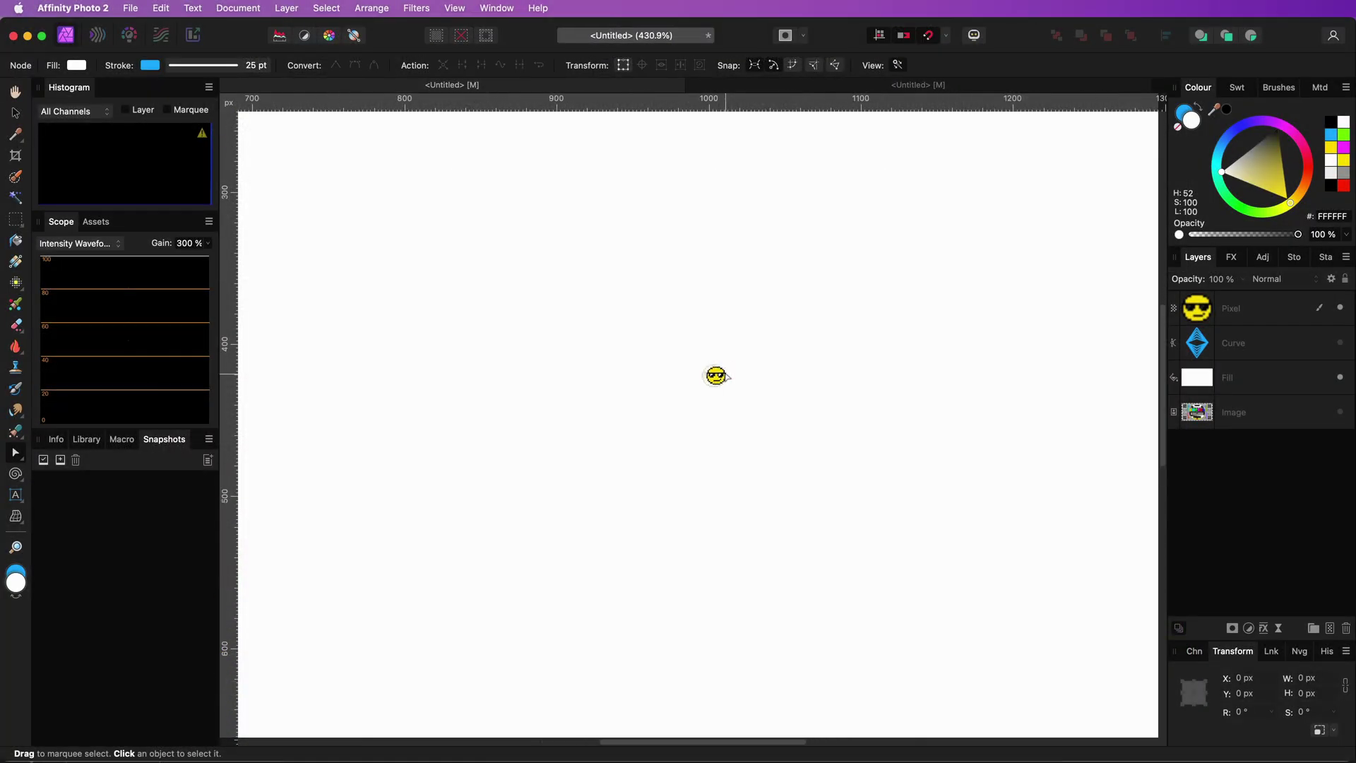
Step: Select the Pixel tool with B and open View > Grid and Axis for the pixel-art smiley
scroll(728, 378, "up", 10)
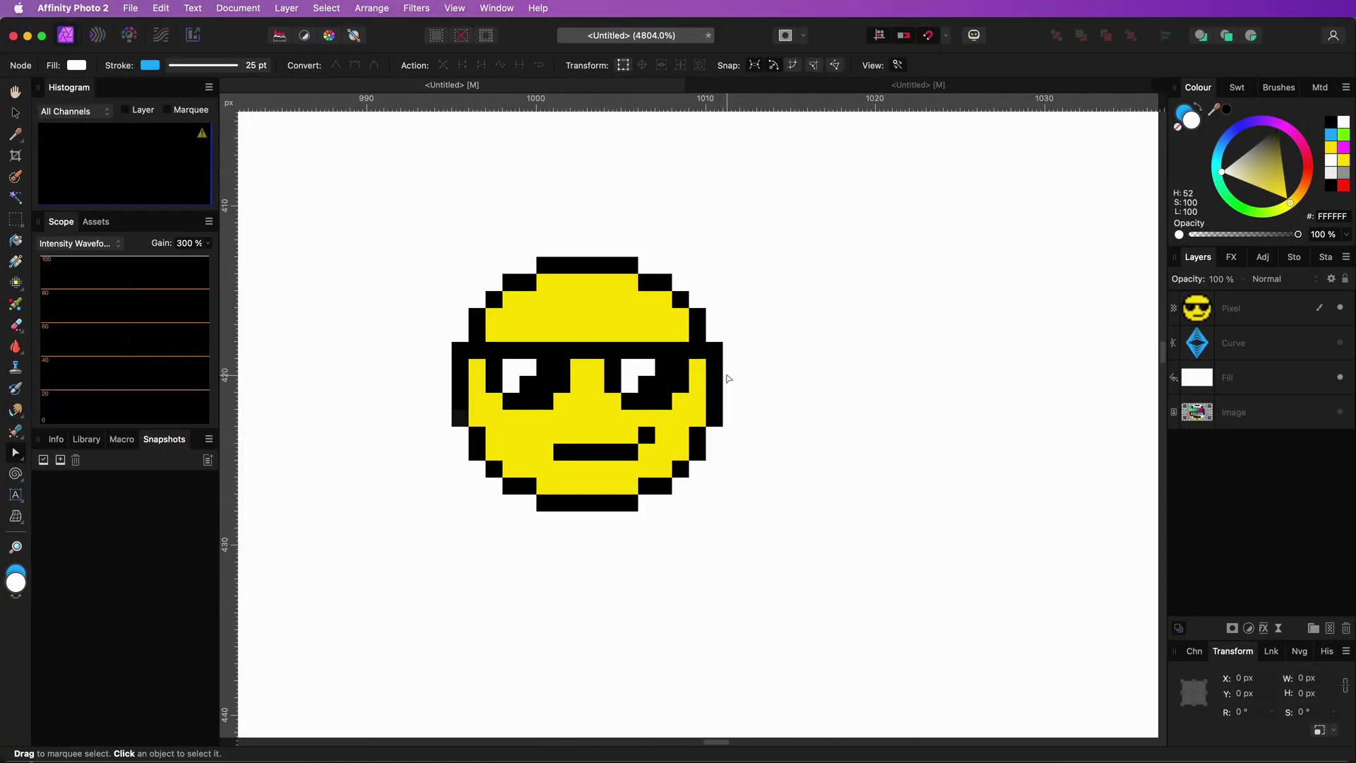
key("b")
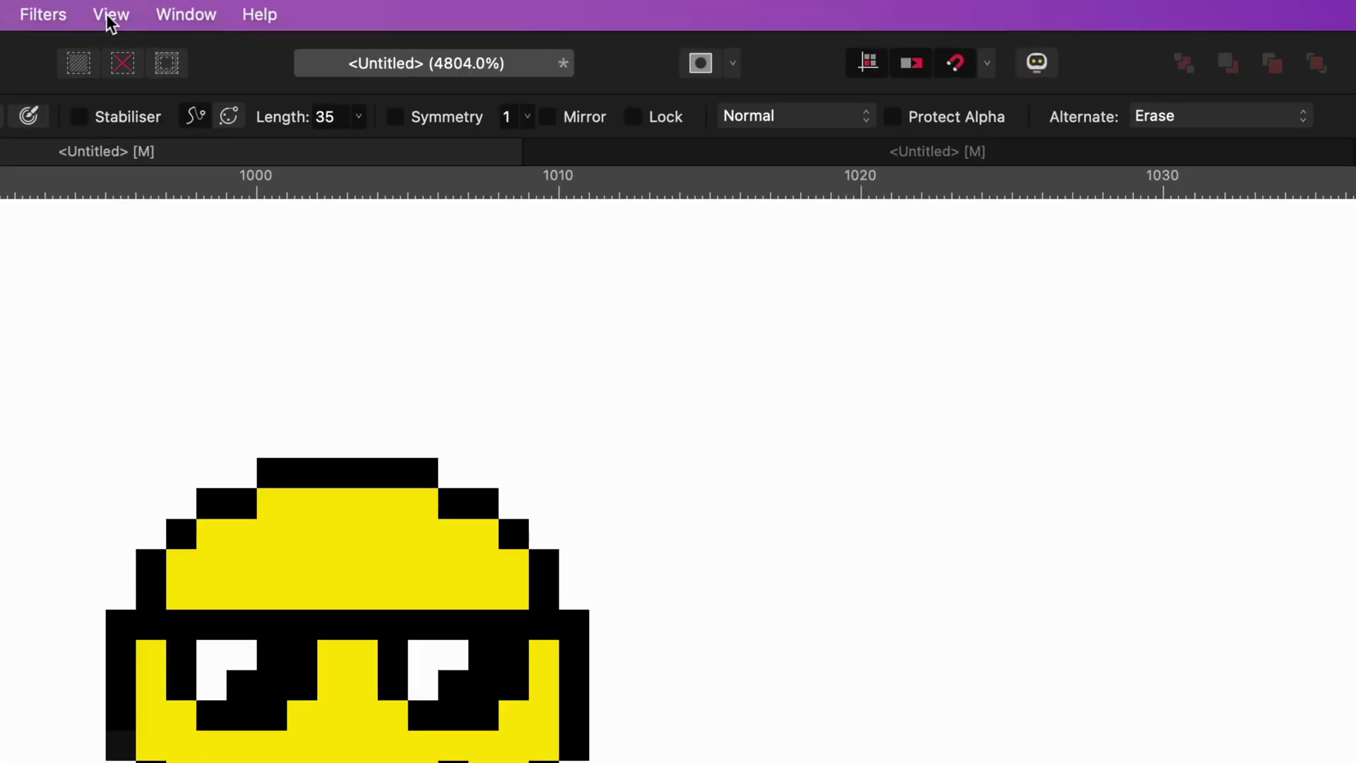
left_click(454, 7)
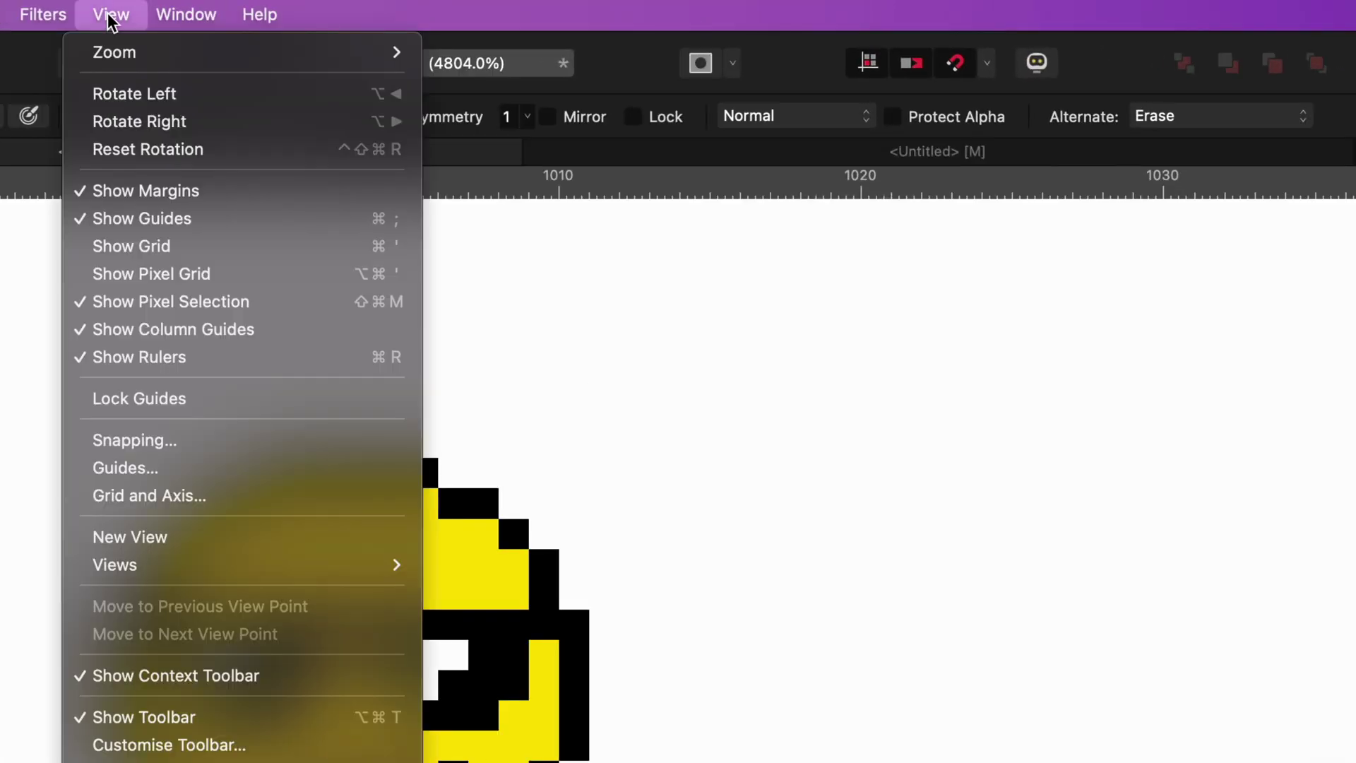
left_click(169, 494)
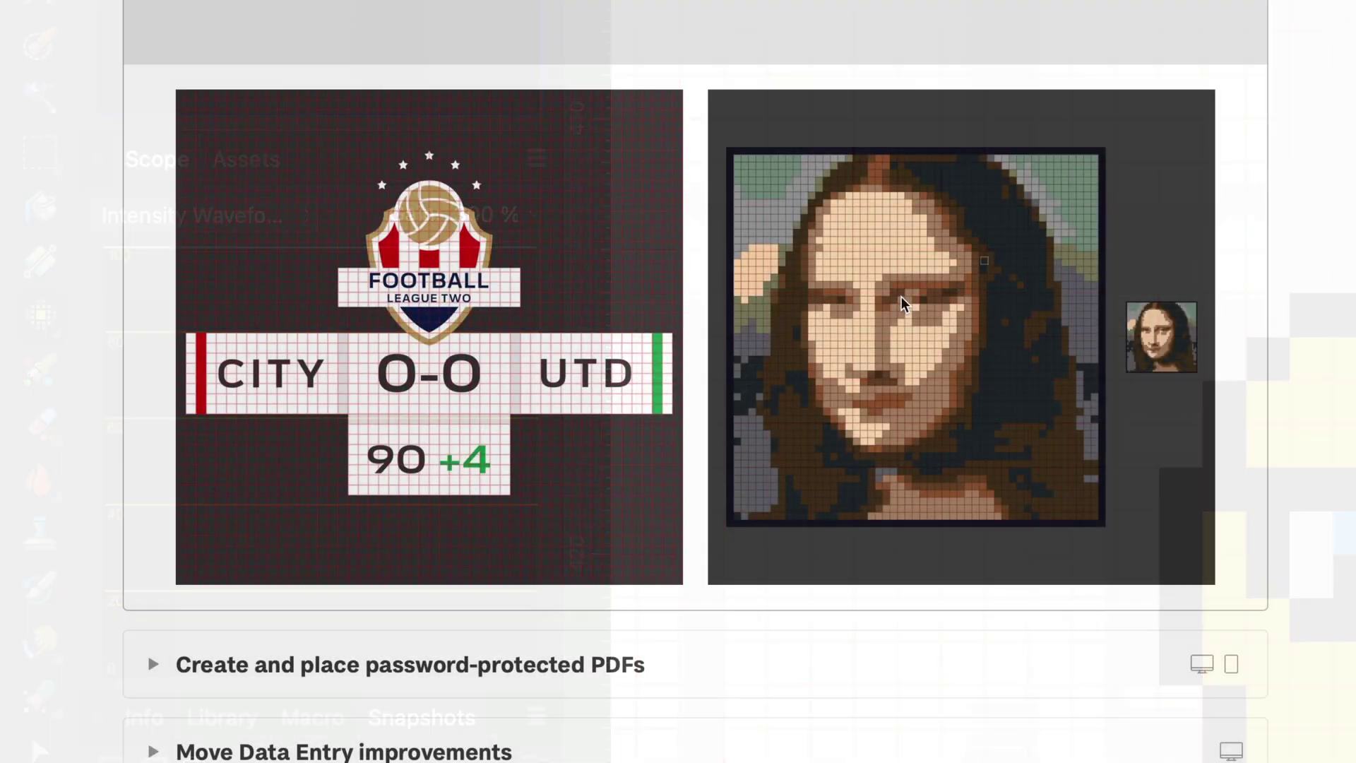
Step: Expand and read the 'Create and place password-protected PDFs' release note
scroll(899, 303, "down", 4)
left_click(606, 421)
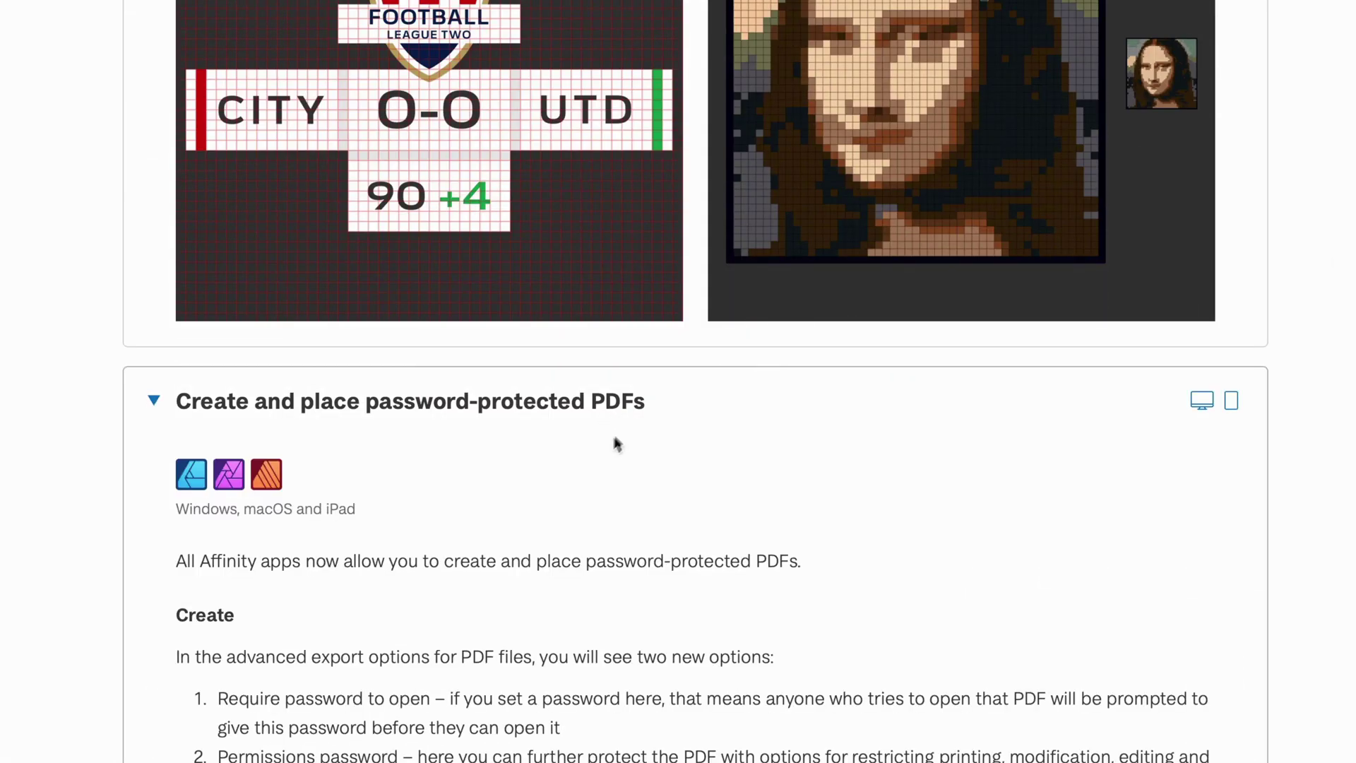
scroll(629, 494, "down", 2)
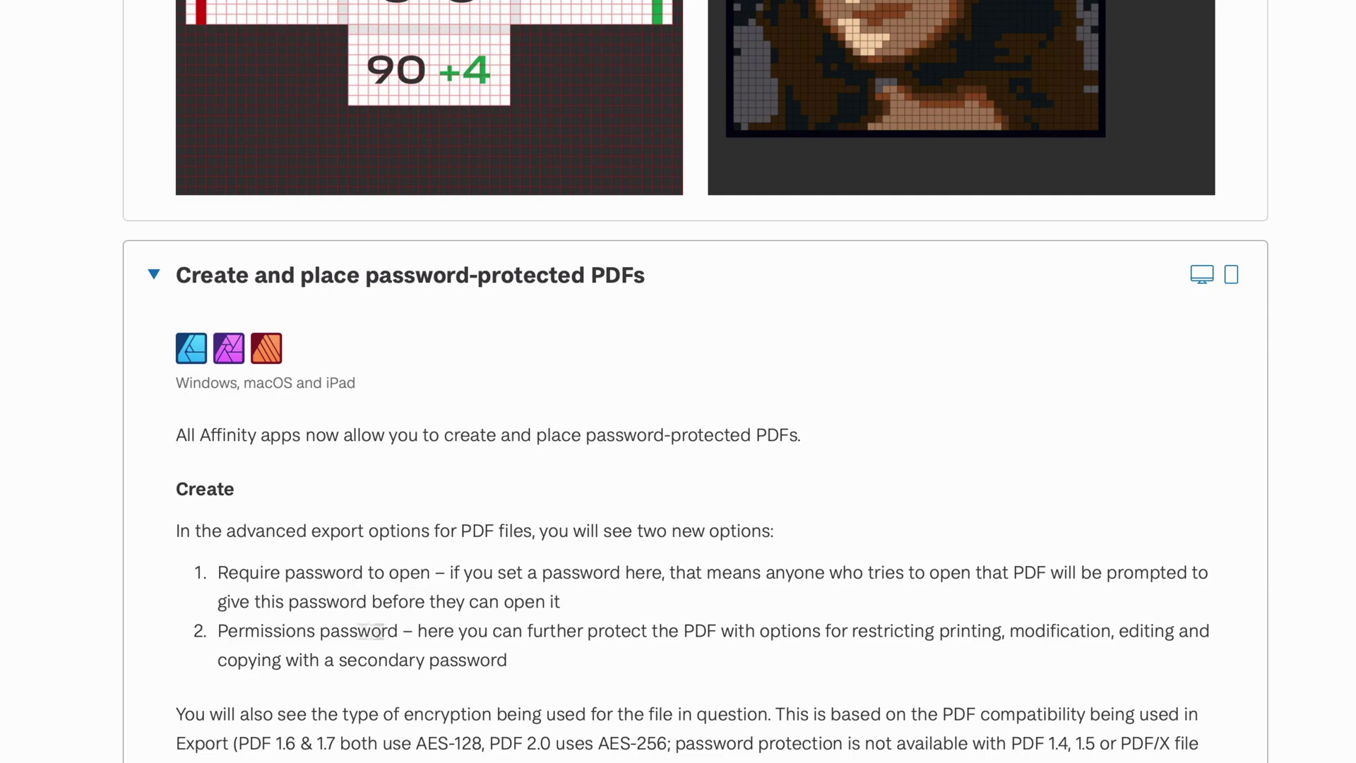
scroll(428, 629, "down", 4)
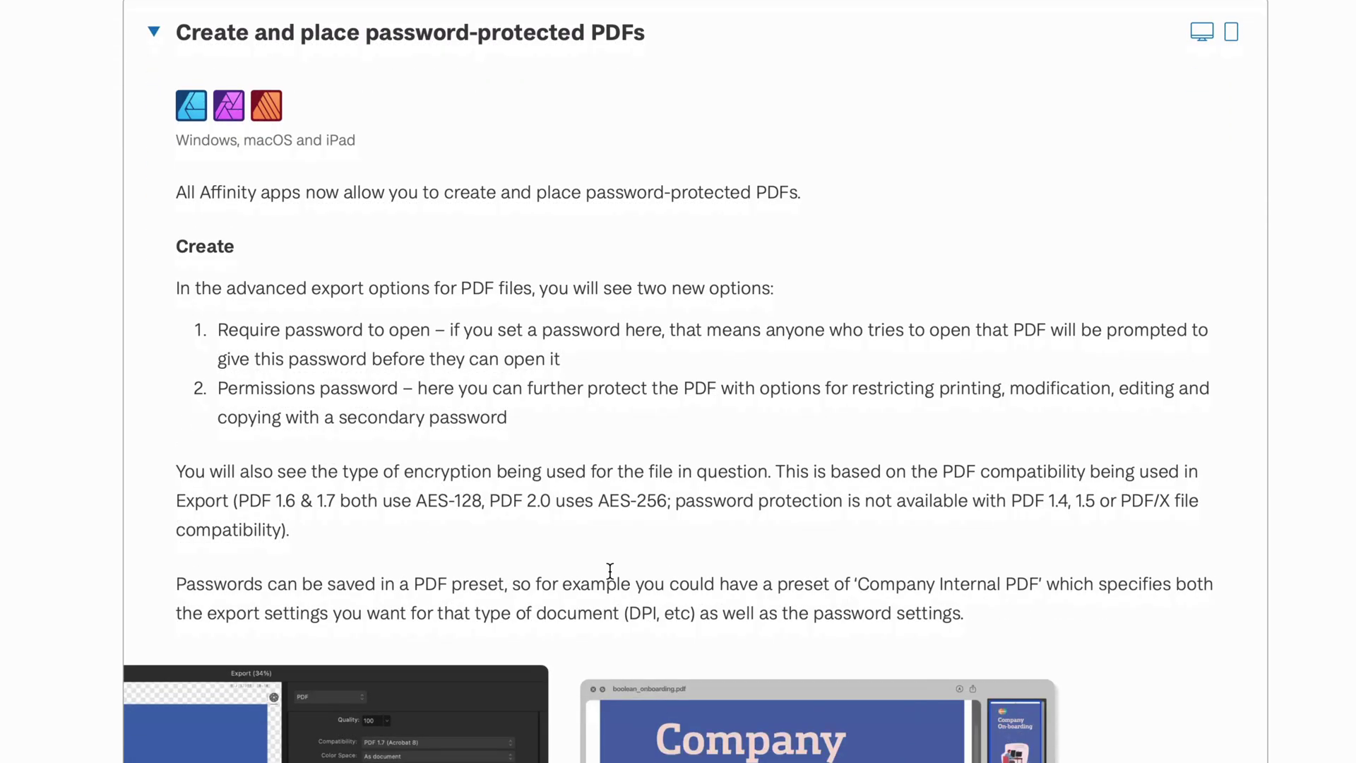
scroll(551, 572, "down", 4)
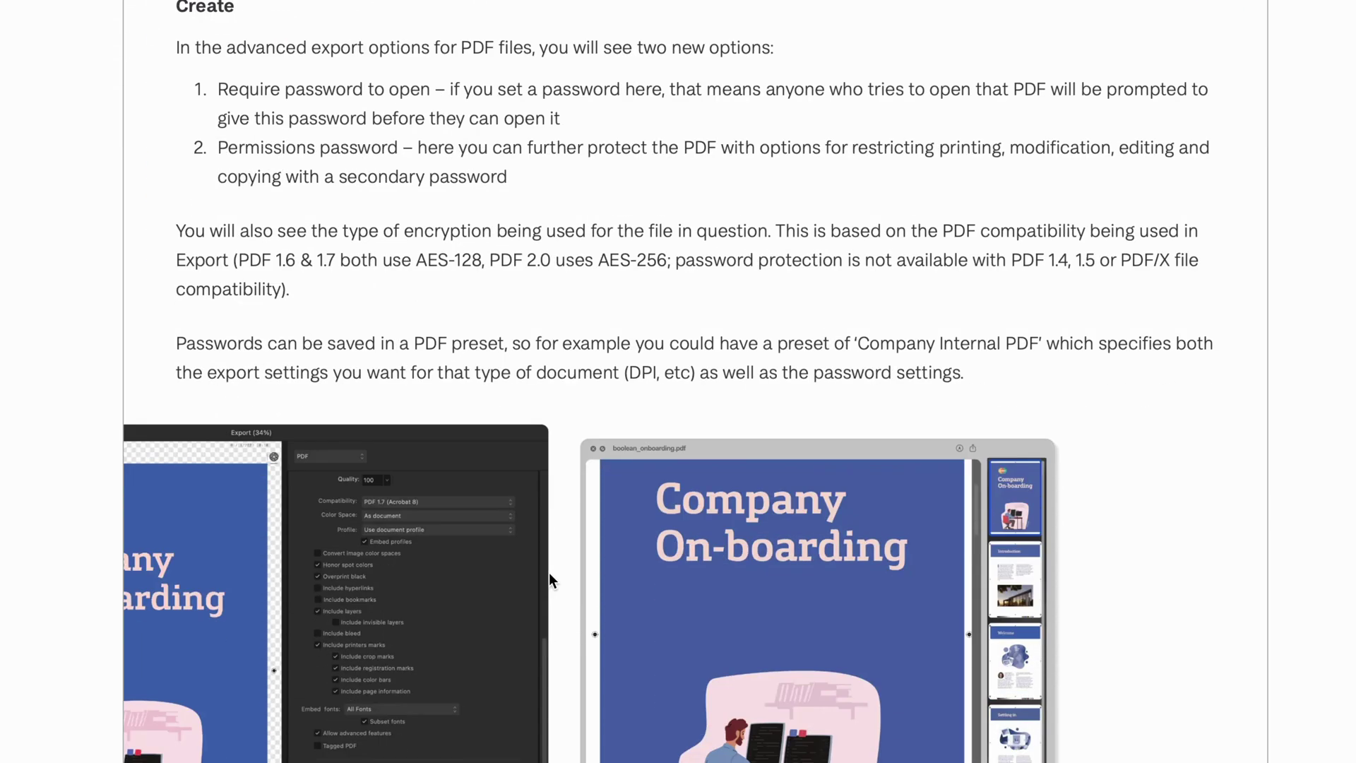
scroll(549, 572, "down", 2)
scroll(547, 572, "up", 1)
scroll(547, 572, "down", 7)
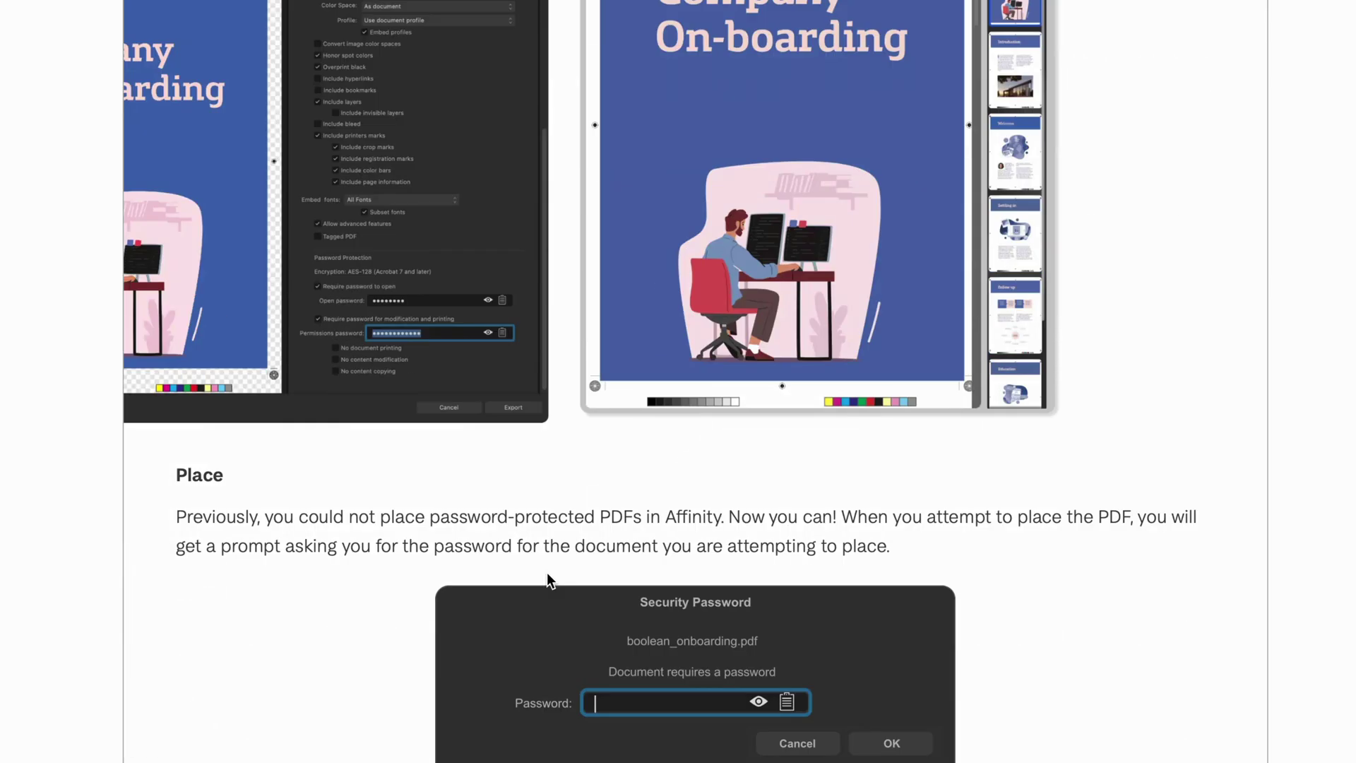
scroll(547, 572, "down", 5)
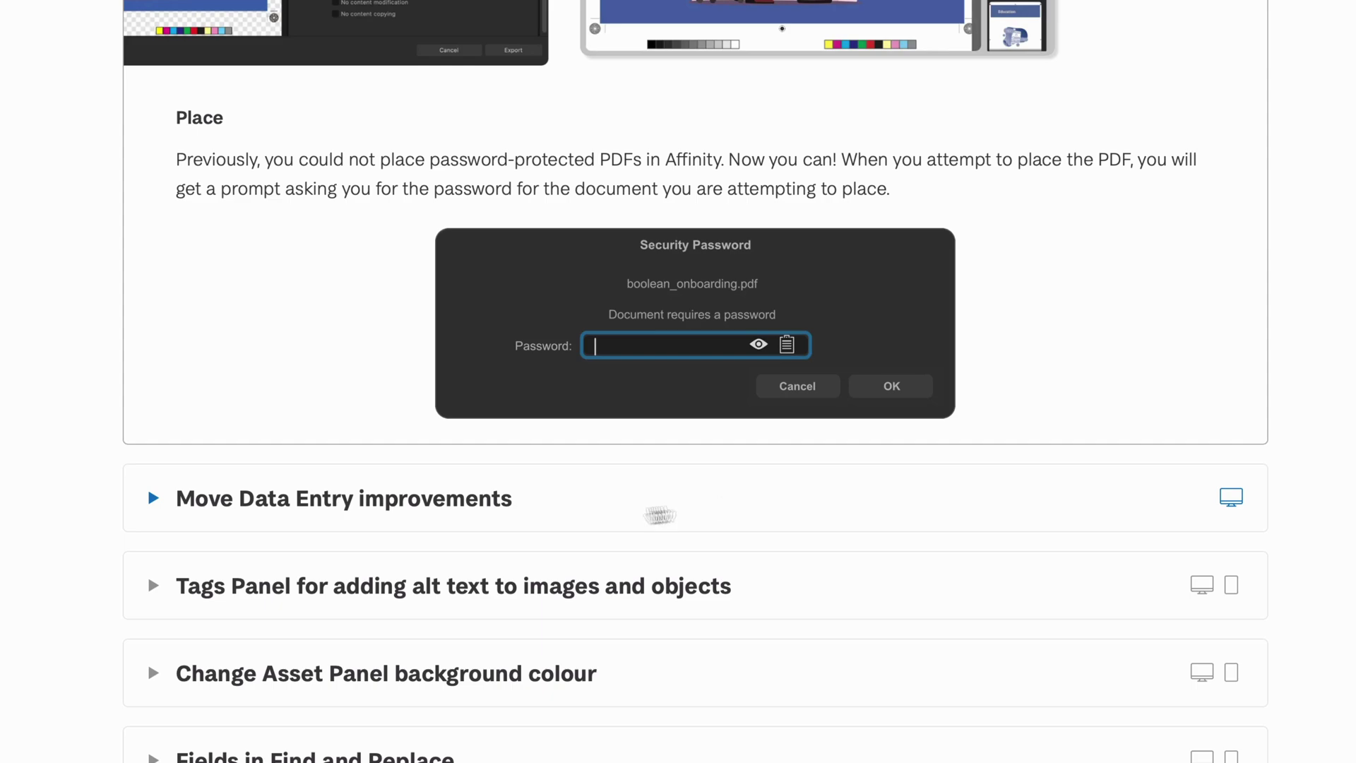
Step: Expand the 'Move Data Entry improvements' note and read through it
left_click(570, 524)
scroll(818, 478, "down", 2)
scroll(816, 481, "down", 5)
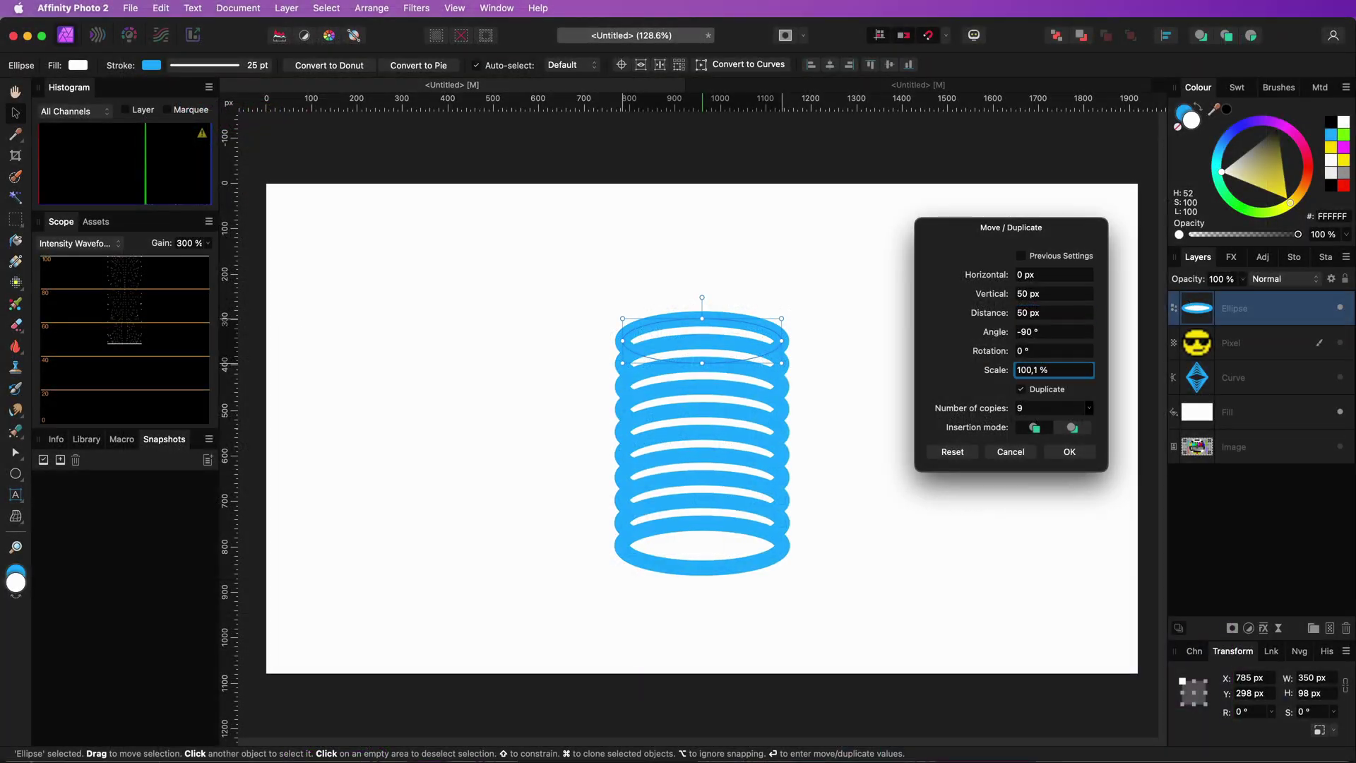
Step: Set duplicate Scale to 113,8 %, move the original ellipse up, and insert copies behind
key("Up")
key("Up")
key("Up")
key("Up")
key("Up")
key("Up")
key("Up")
key("Up")
key("Up")
key("Up")
key("Up")
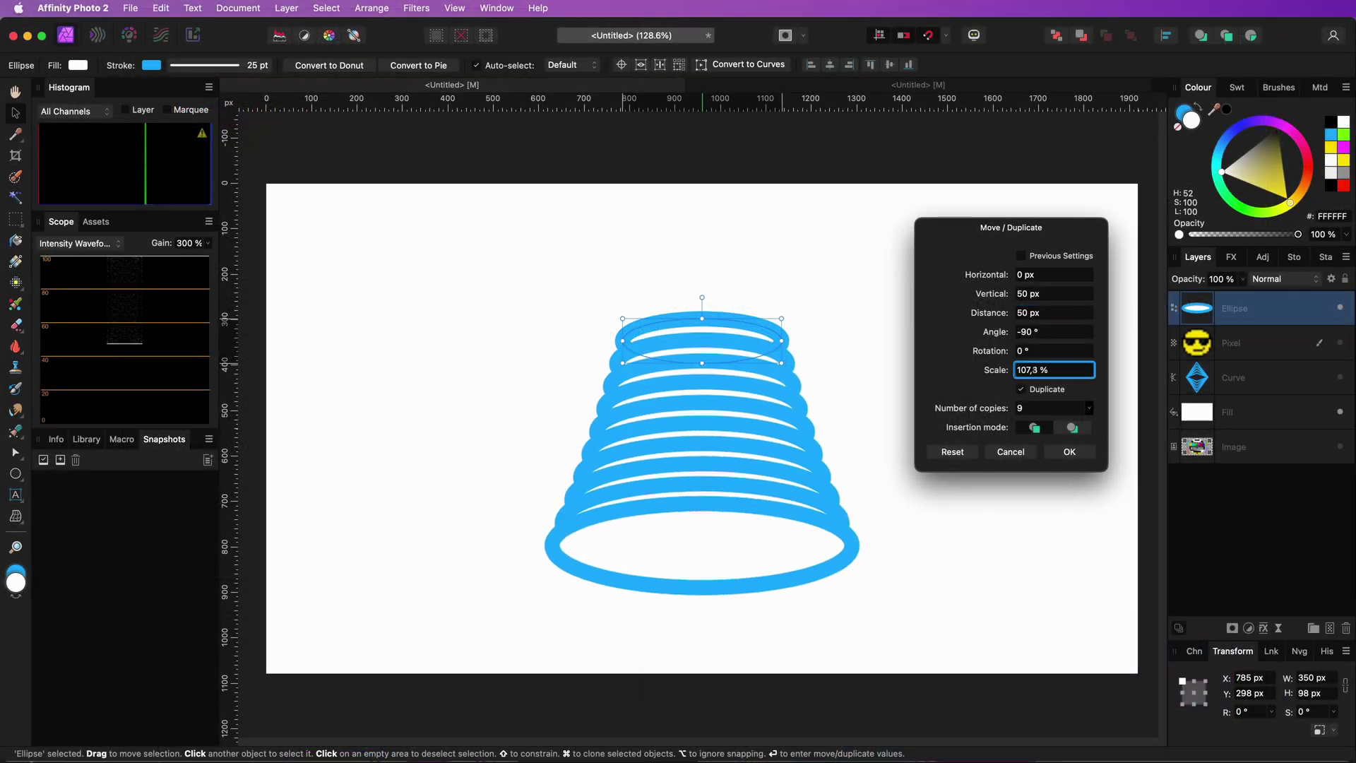
key("Up")
key("Up")
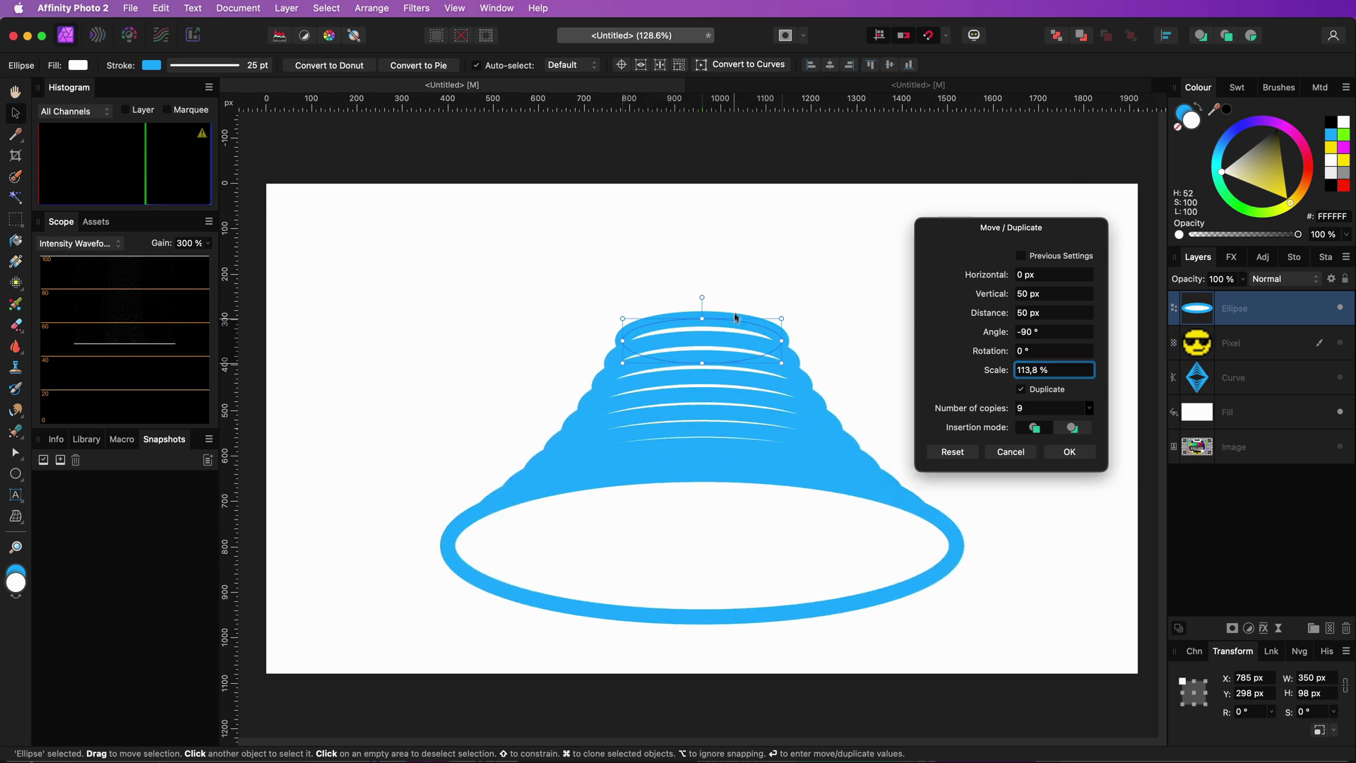
left_click_drag(737, 319, 733, 291)
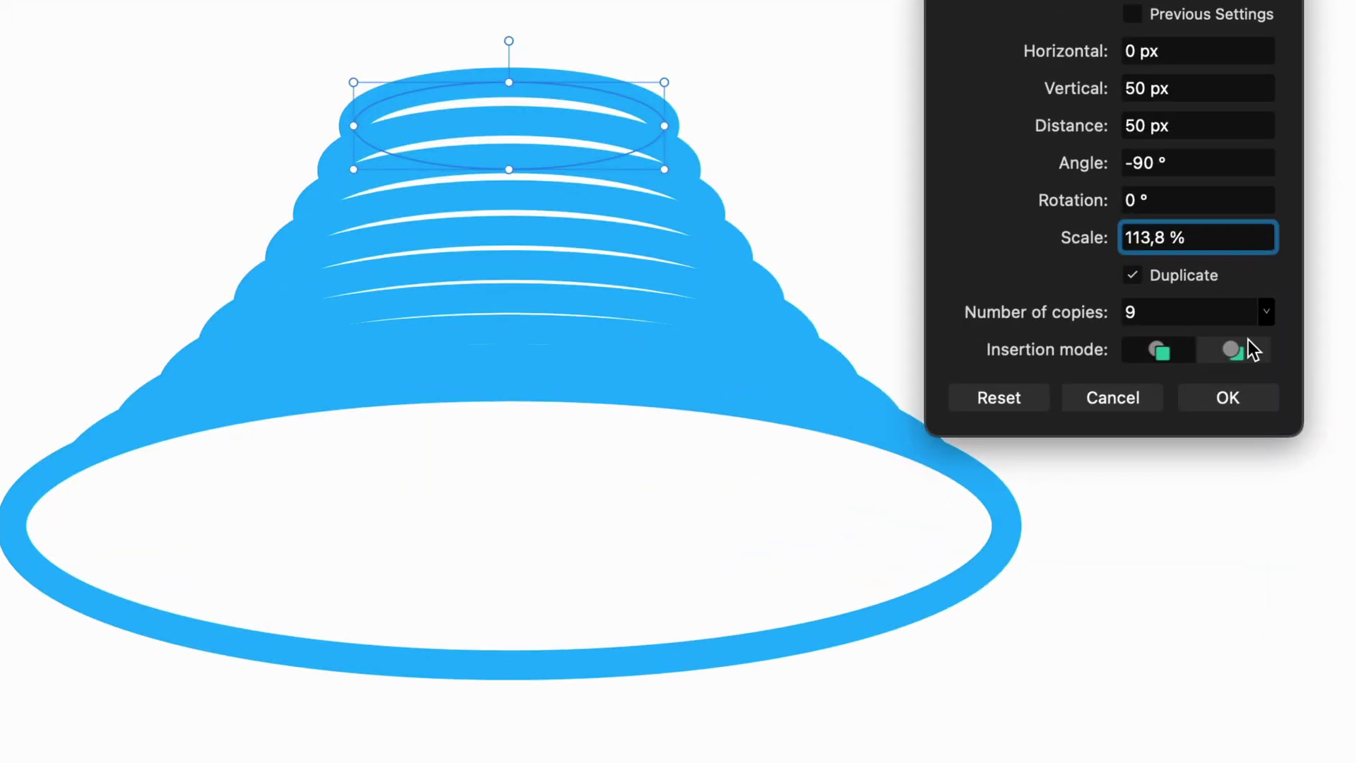
left_click(1072, 428)
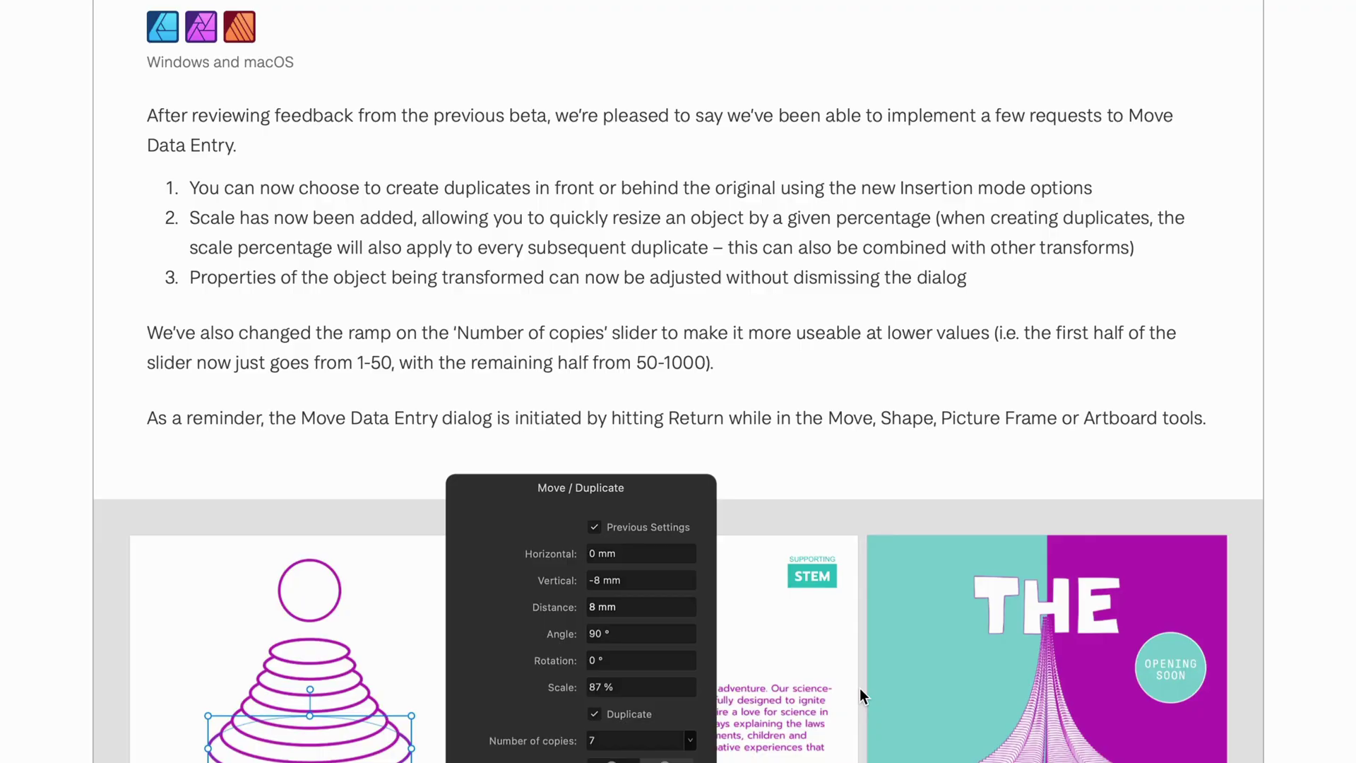
Step: Expand and read the Tags Panel alt-text note, then expand the Asset Panel background colour note
scroll(859, 688, "down", 10)
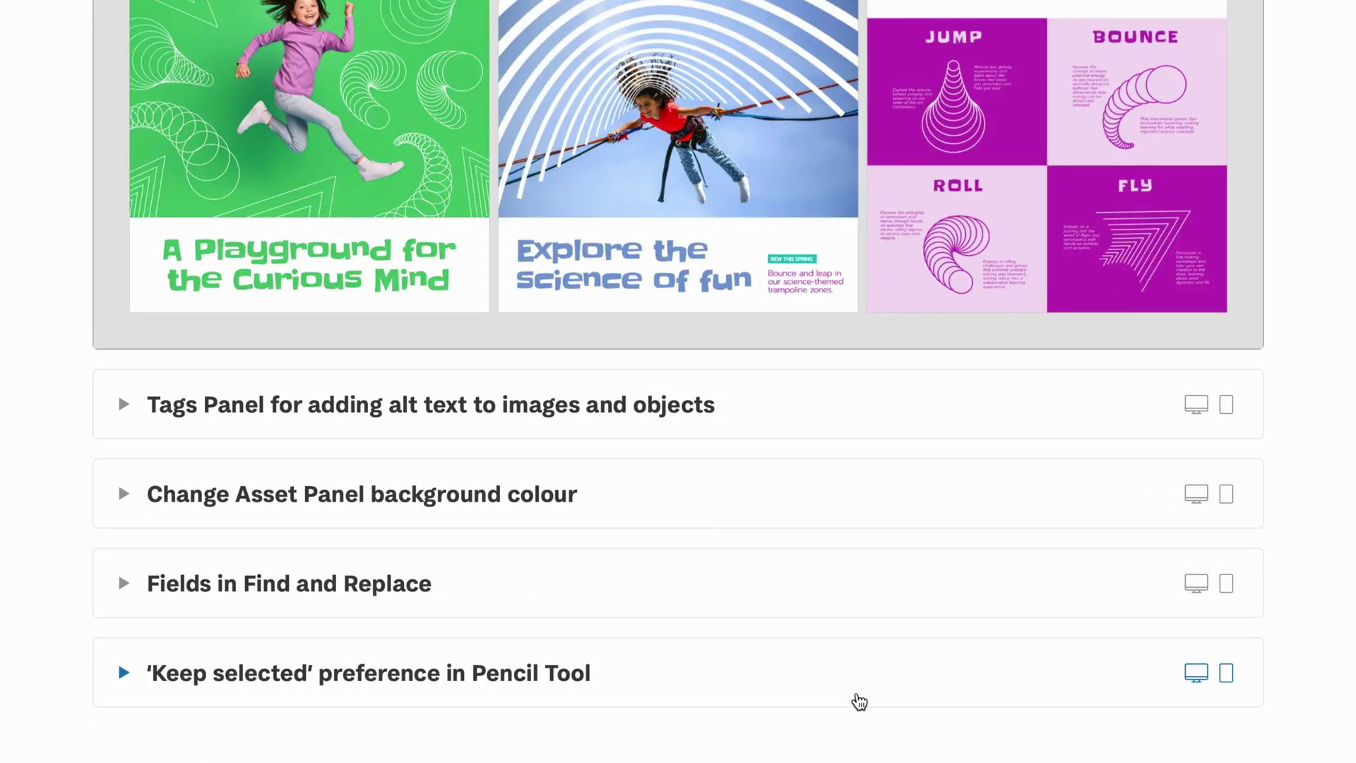
left_click(542, 421)
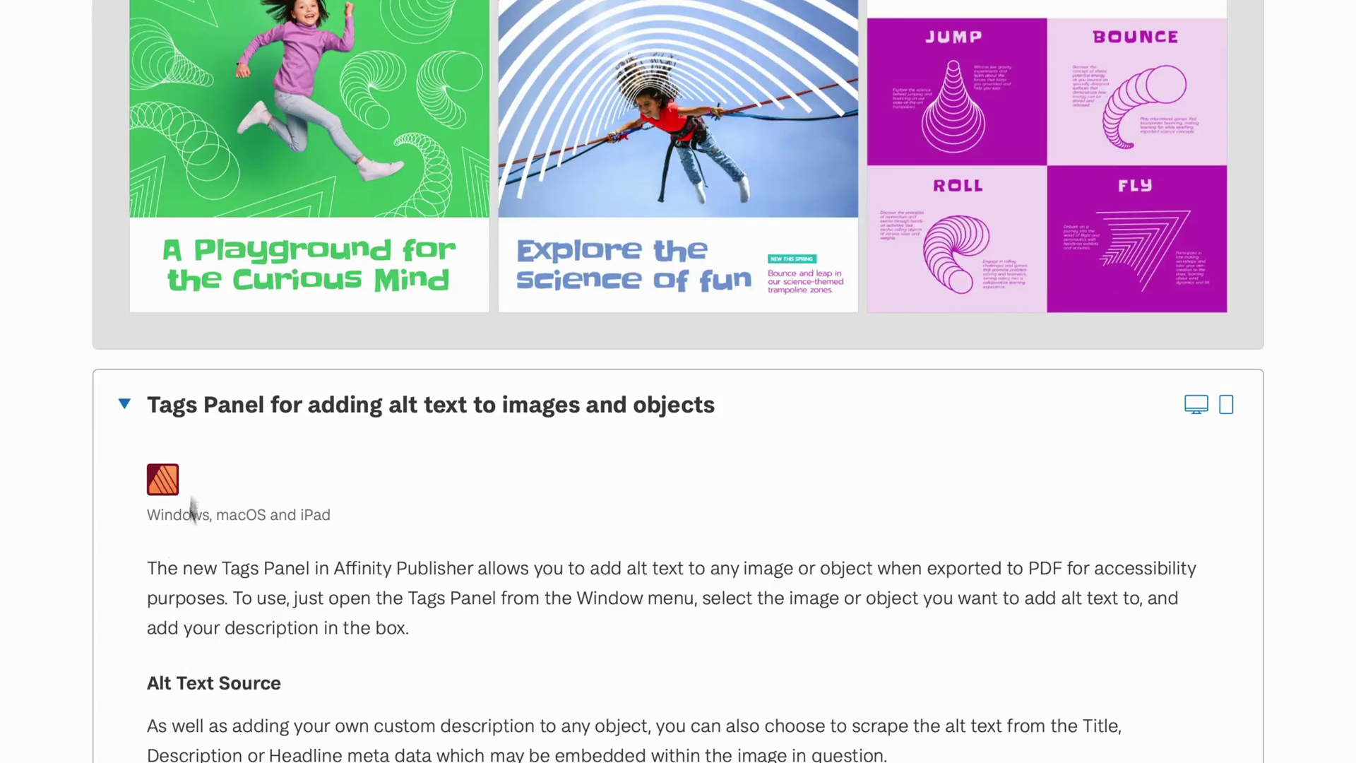
scroll(504, 644, "down", 15)
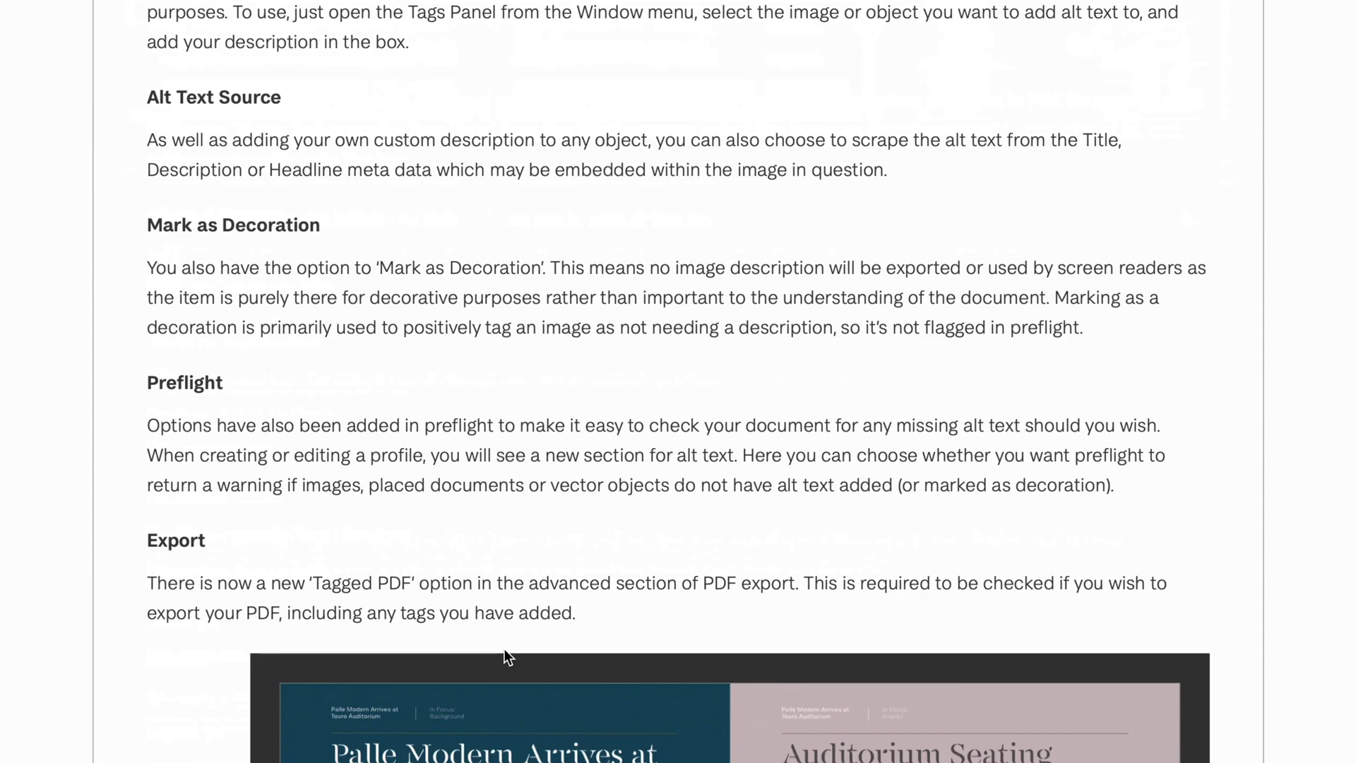
scroll(504, 657, "down", 2)
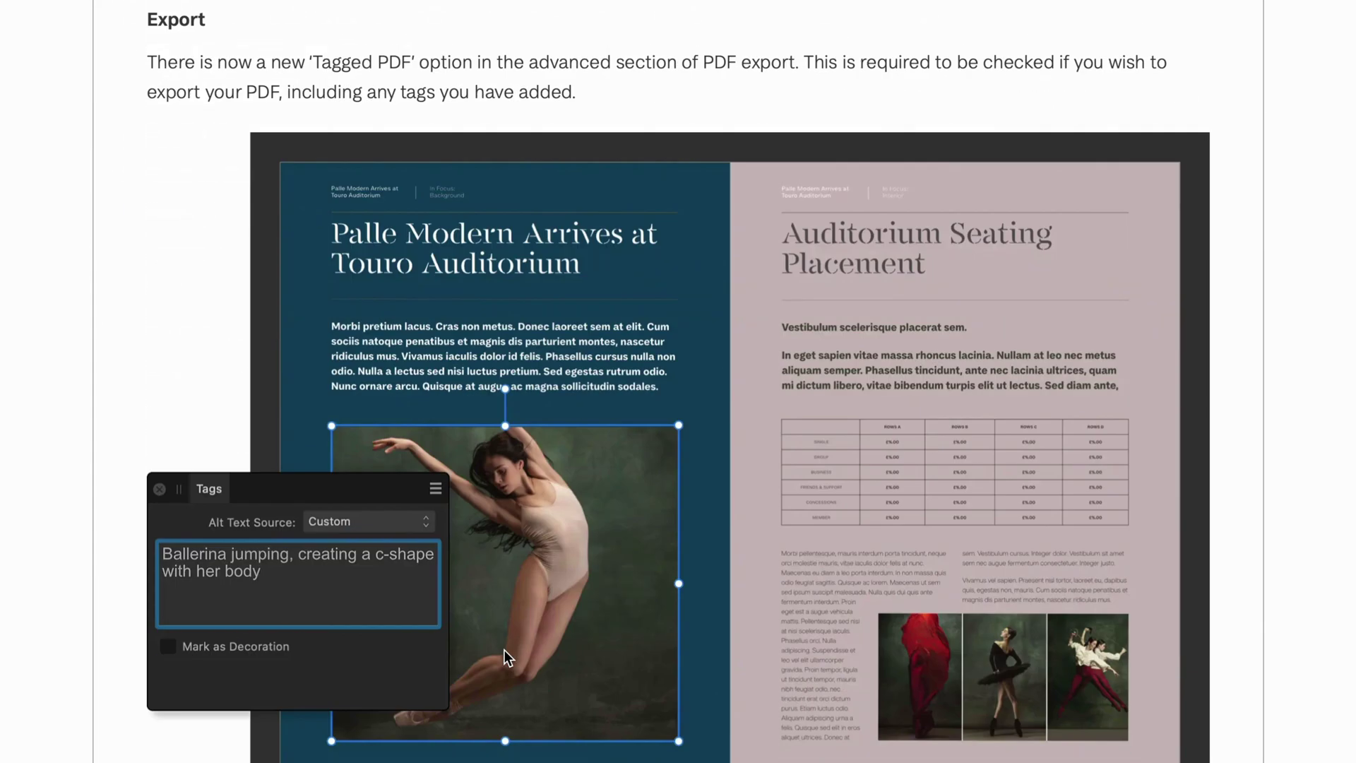
scroll(505, 650, "down", 10)
left_click(514, 322)
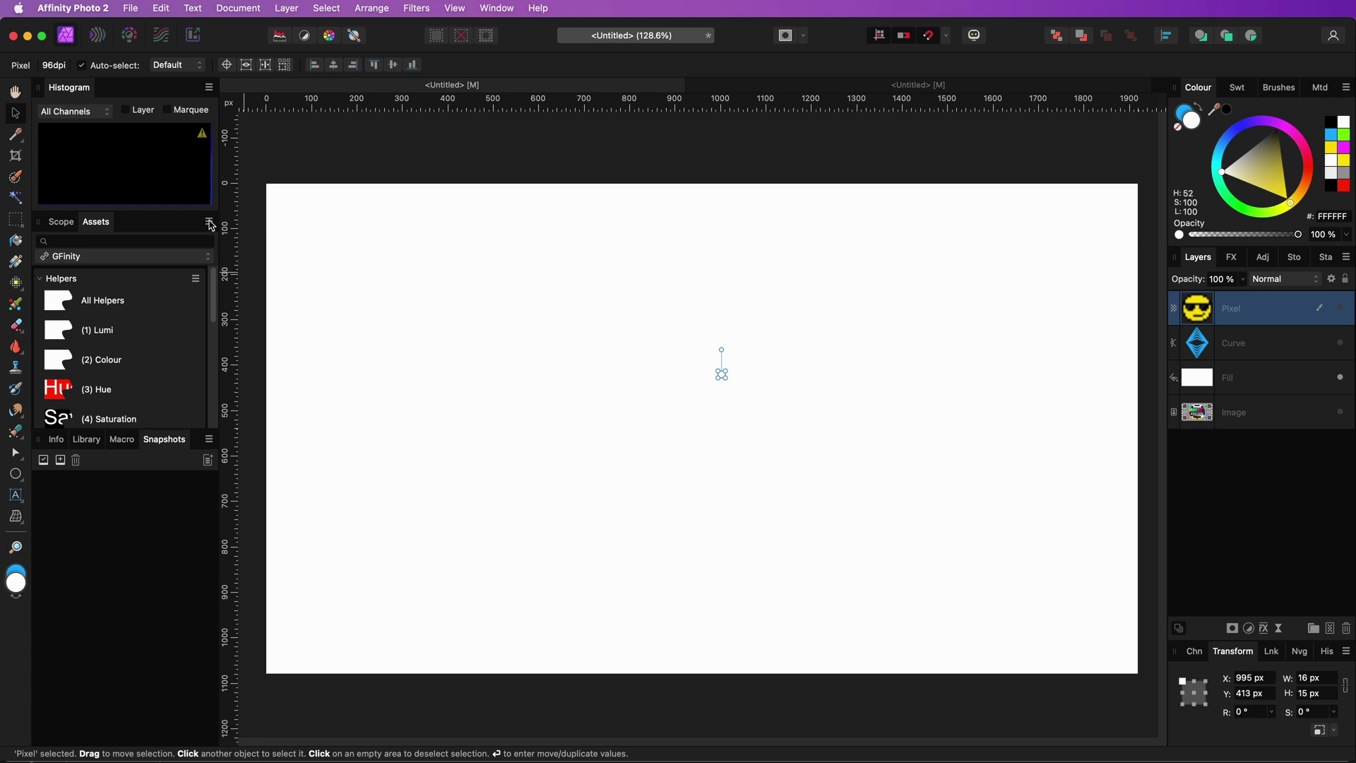
Step: Switch the Assets panel background to Light, then to Dark, then reopen the background choices
left_click(210, 223)
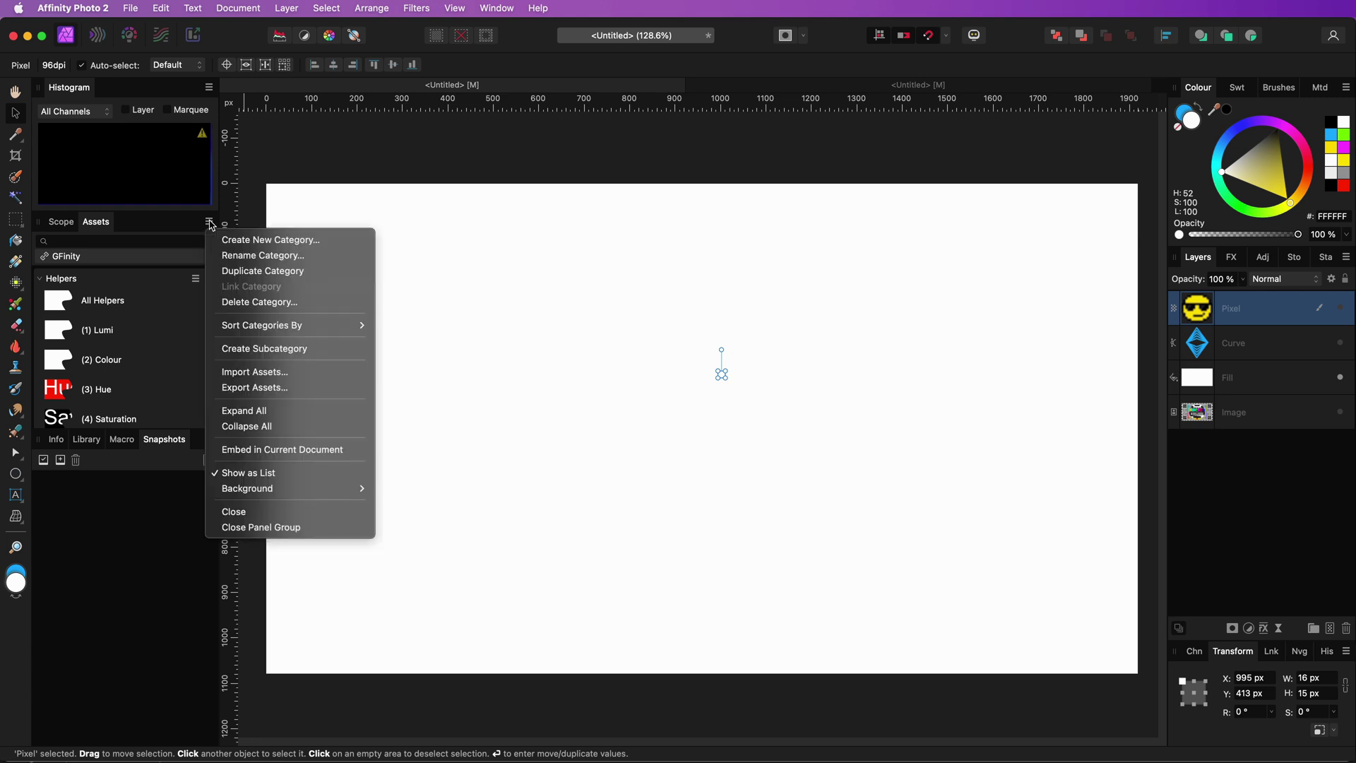
mouse_move(276, 497)
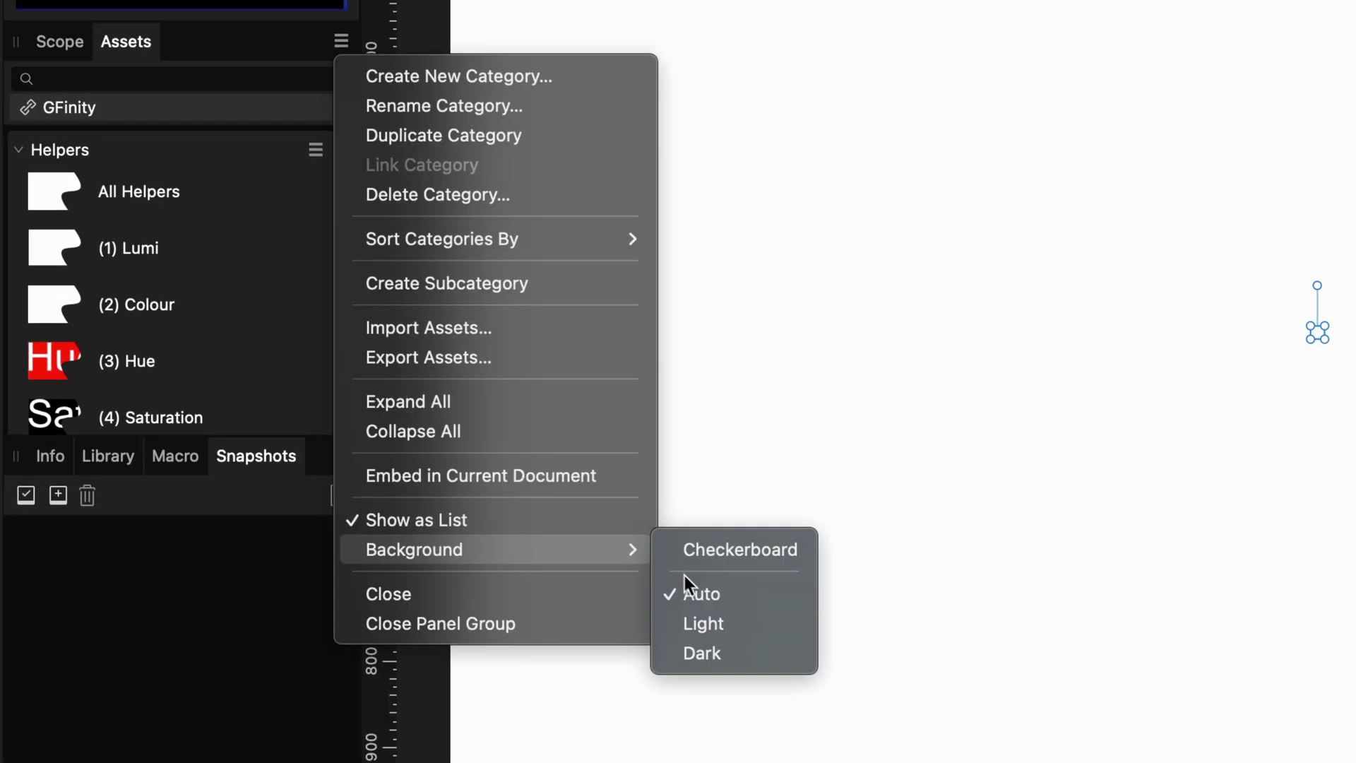
left_click(399, 527)
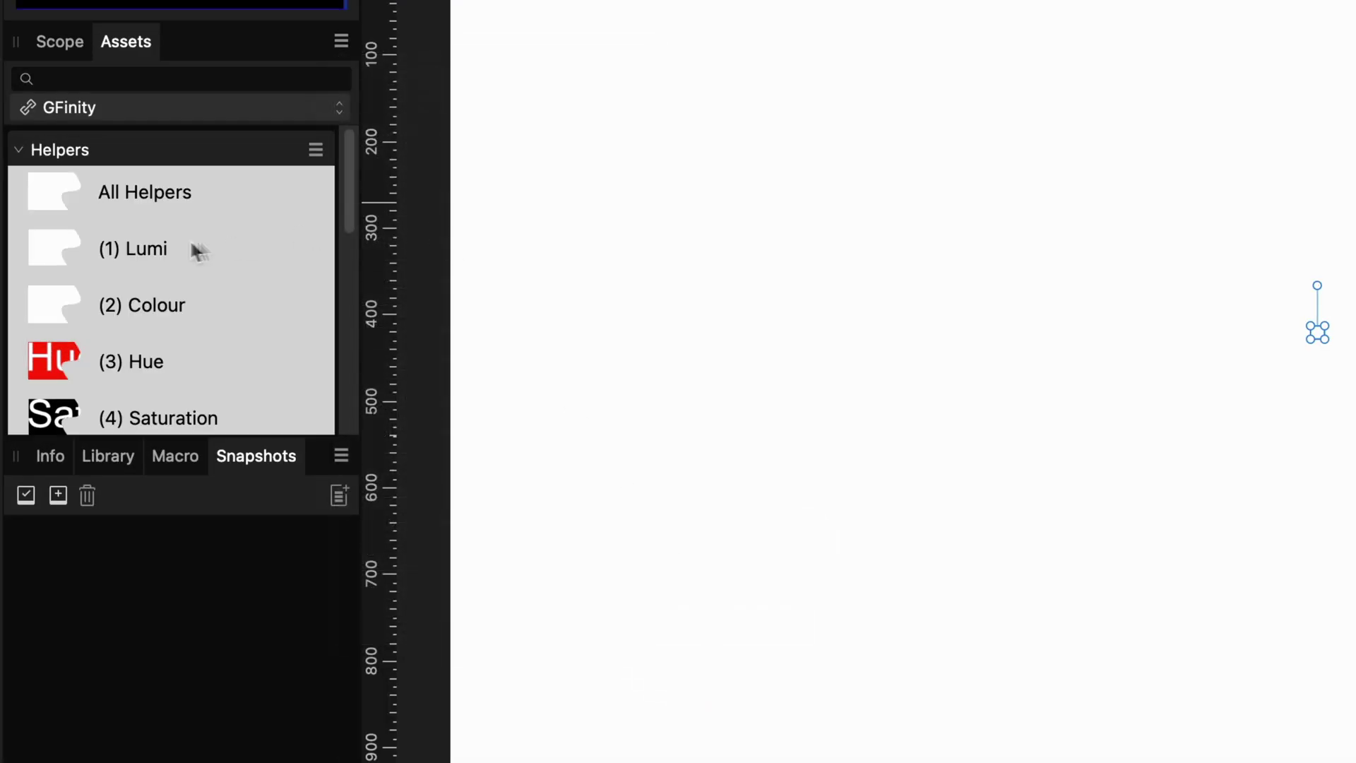
left_click(337, 42)
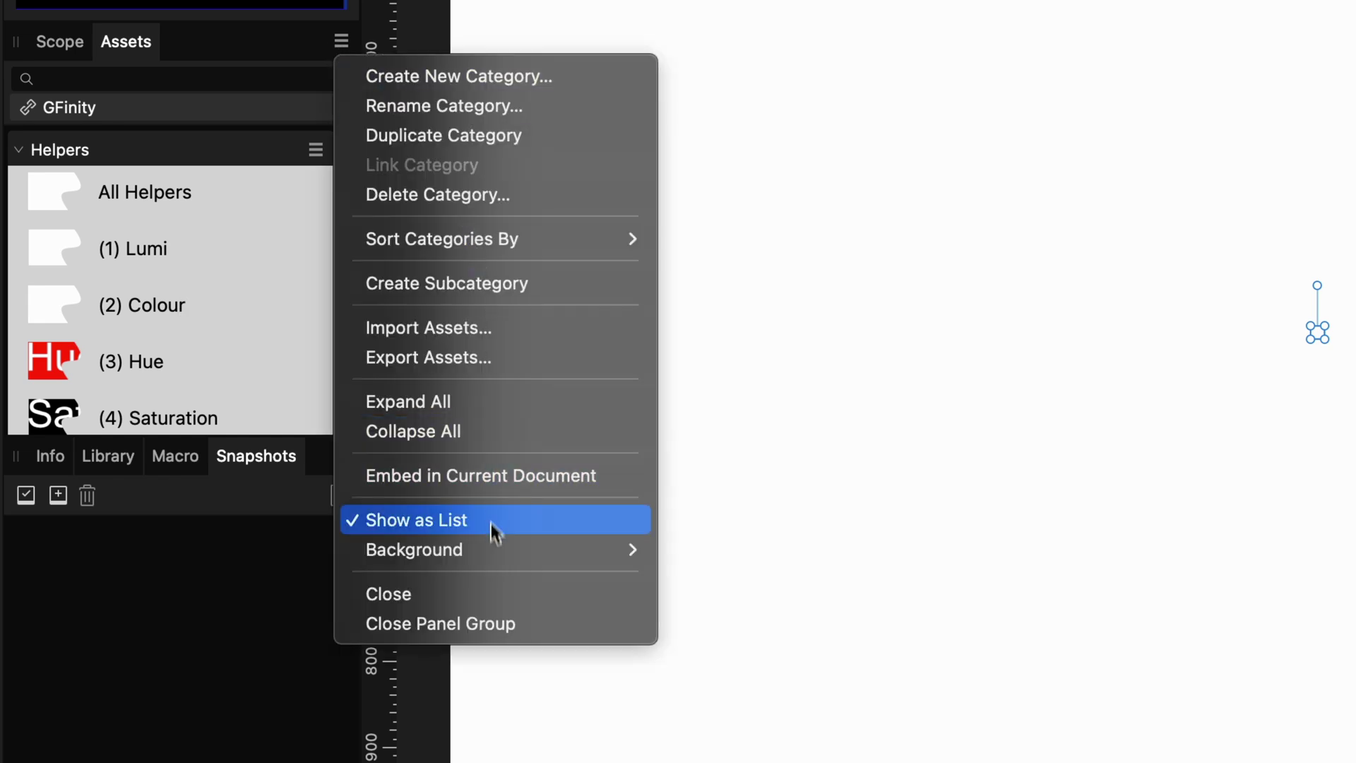
mouse_move(490, 548)
left_click(713, 652)
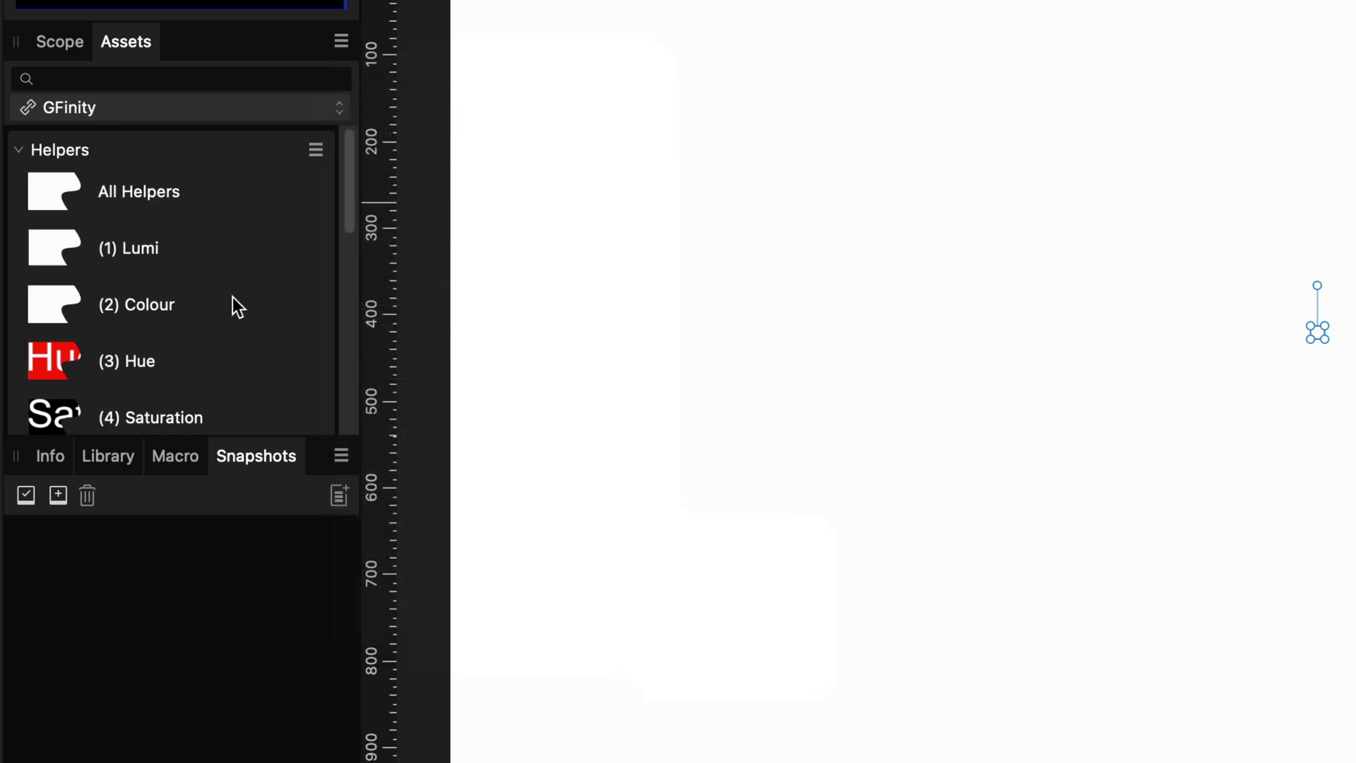
left_click(350, 41)
mouse_move(493, 544)
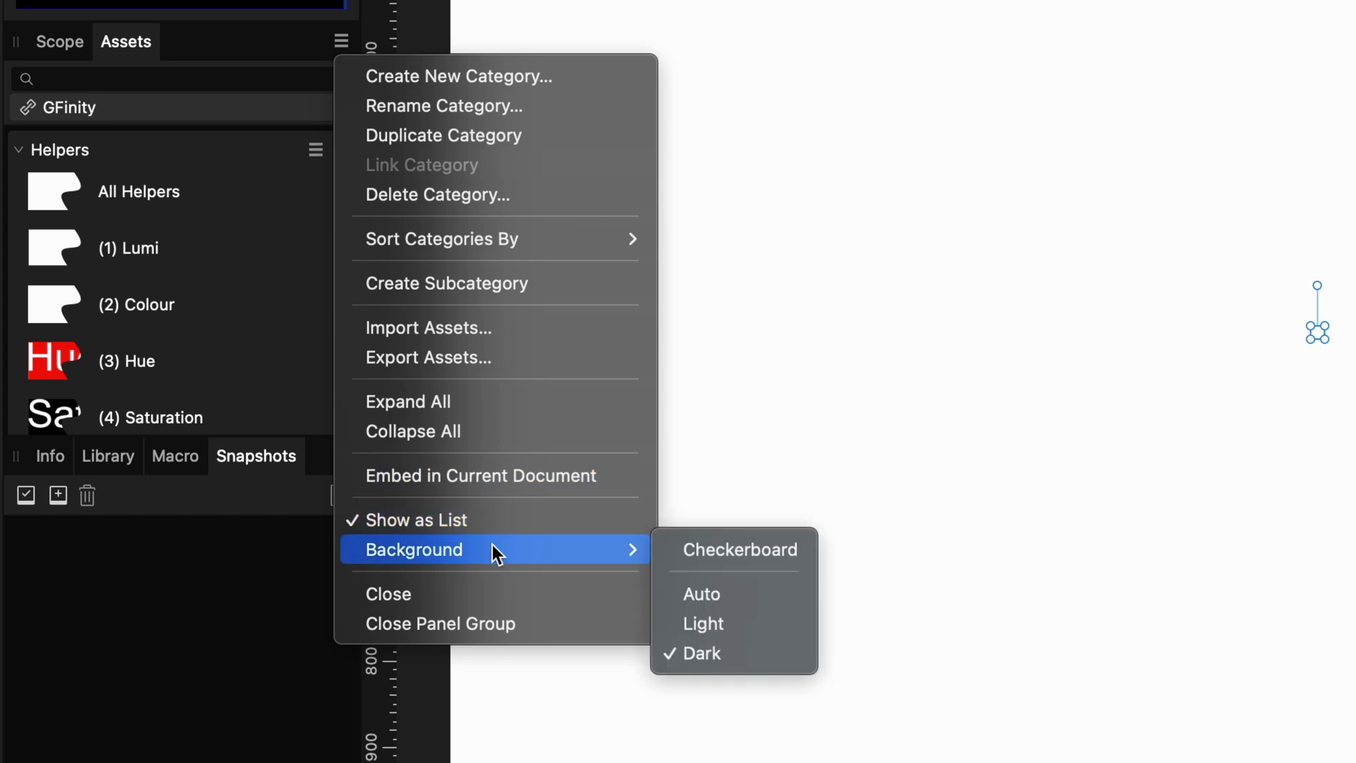
Step: Give the Assets panel a checkerboard background and expand the Fields in Find and Replace notes
left_click(732, 552)
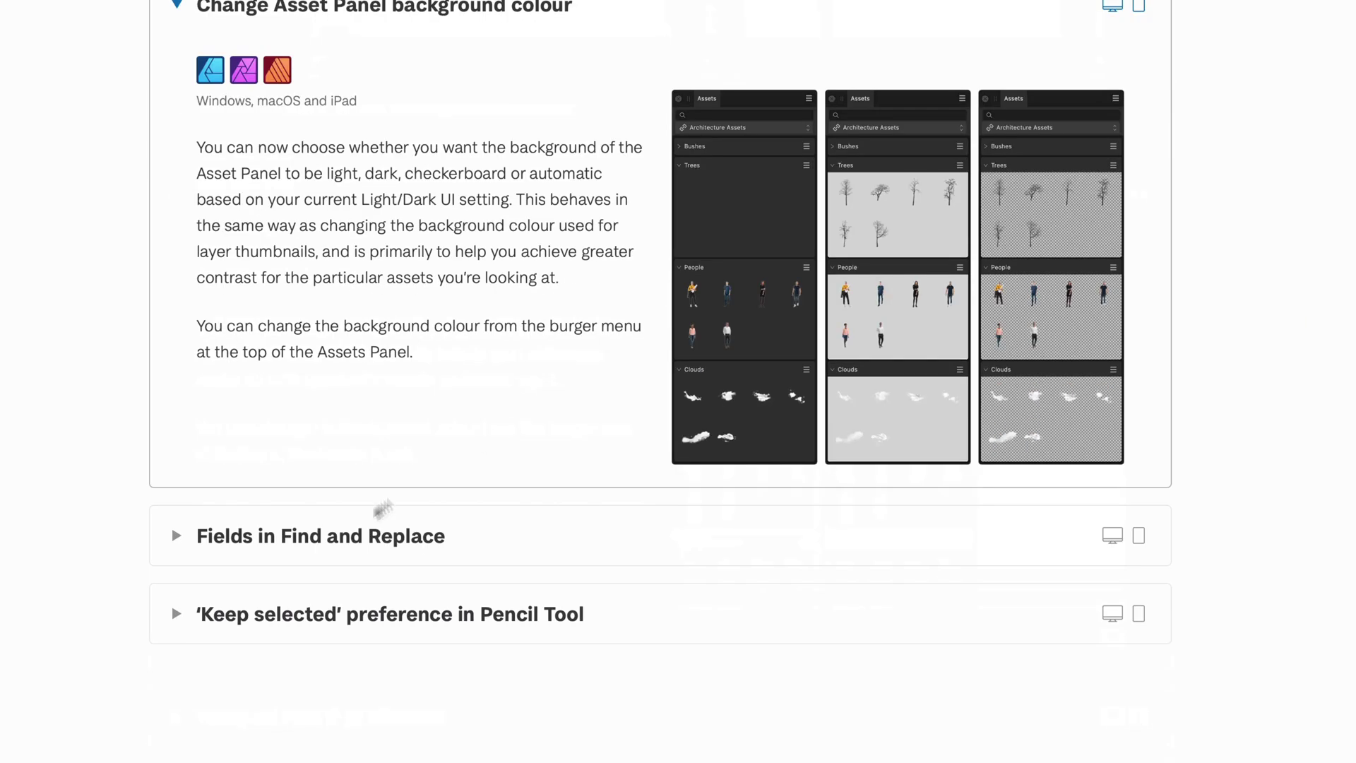
left_click(354, 559)
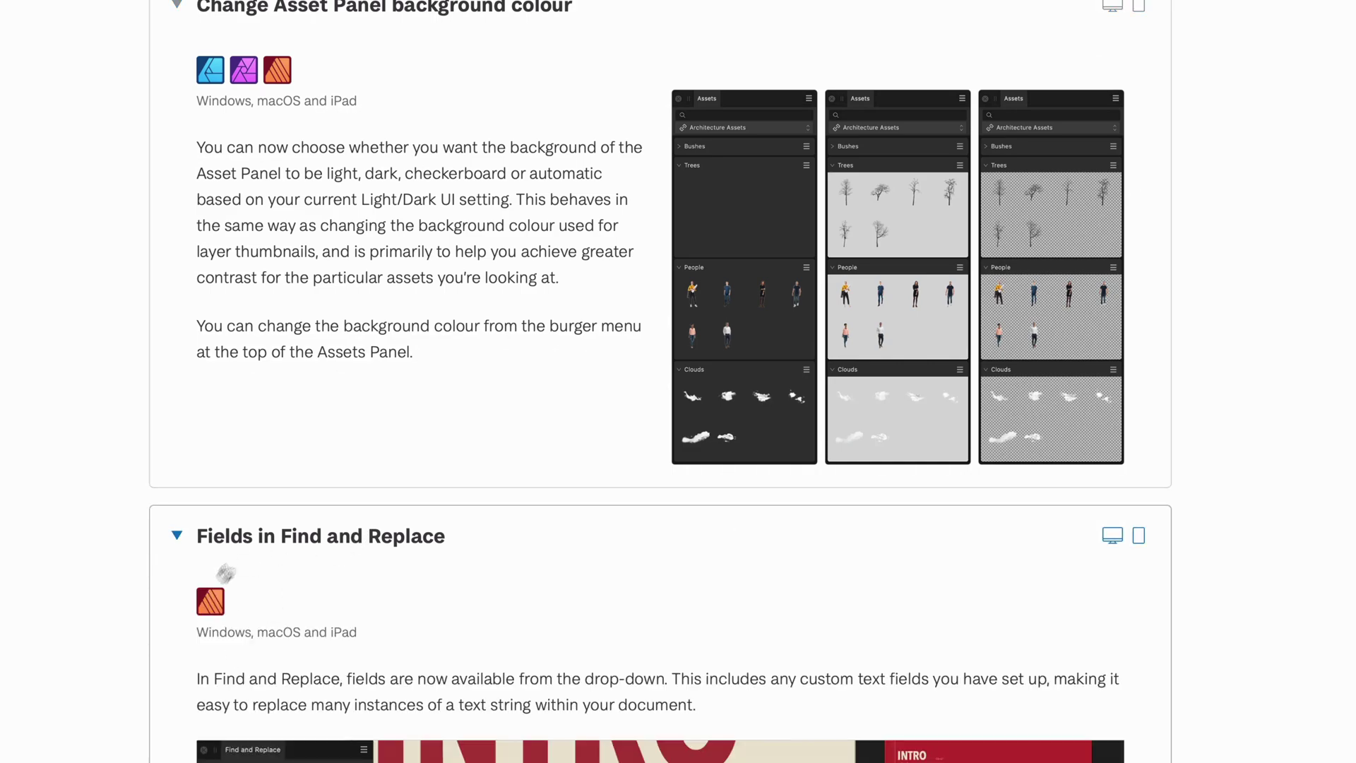
scroll(320, 626, "down", 10)
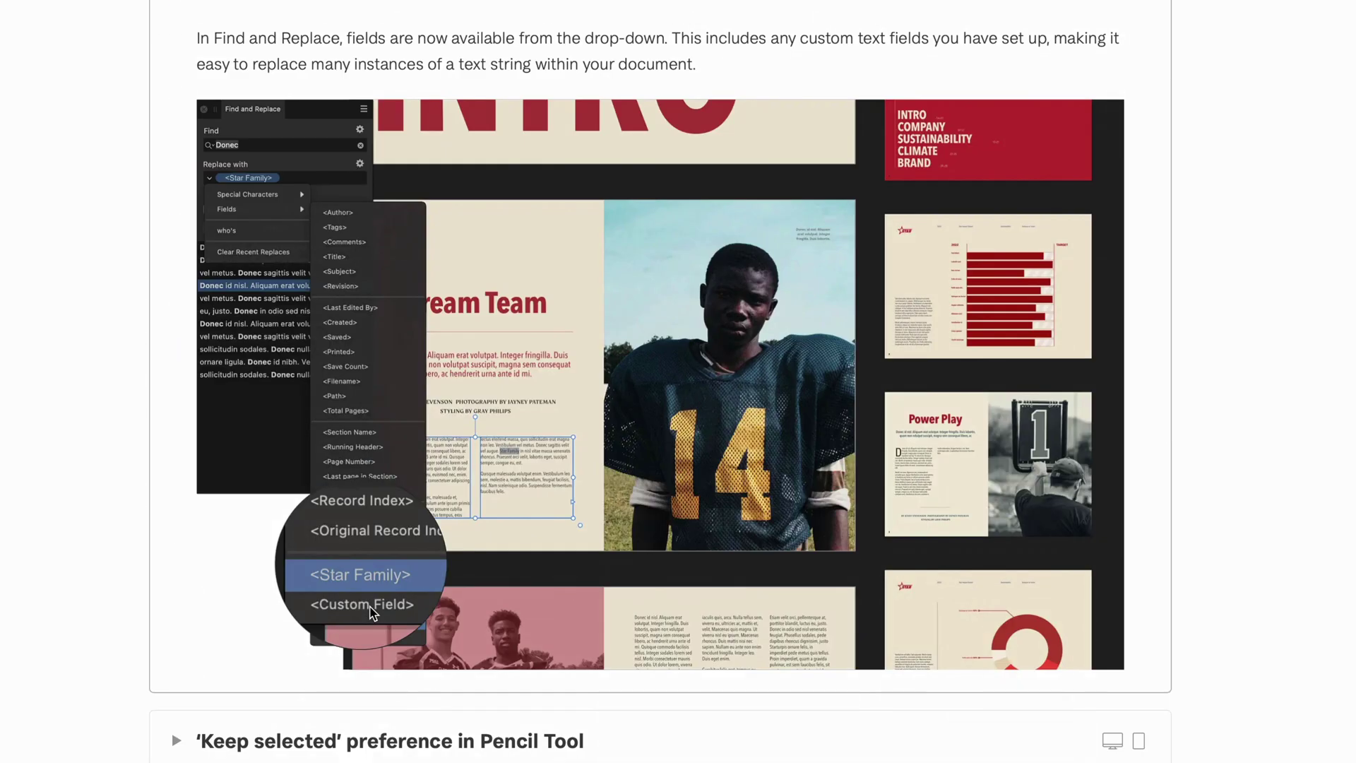
scroll(374, 615, "down", 2)
Step: Expand the 'Keep selected' preference in Pencil Tool notes and read further down
left_click(379, 617)
scroll(382, 423, "down", 4)
scroll(381, 412, "down", 1)
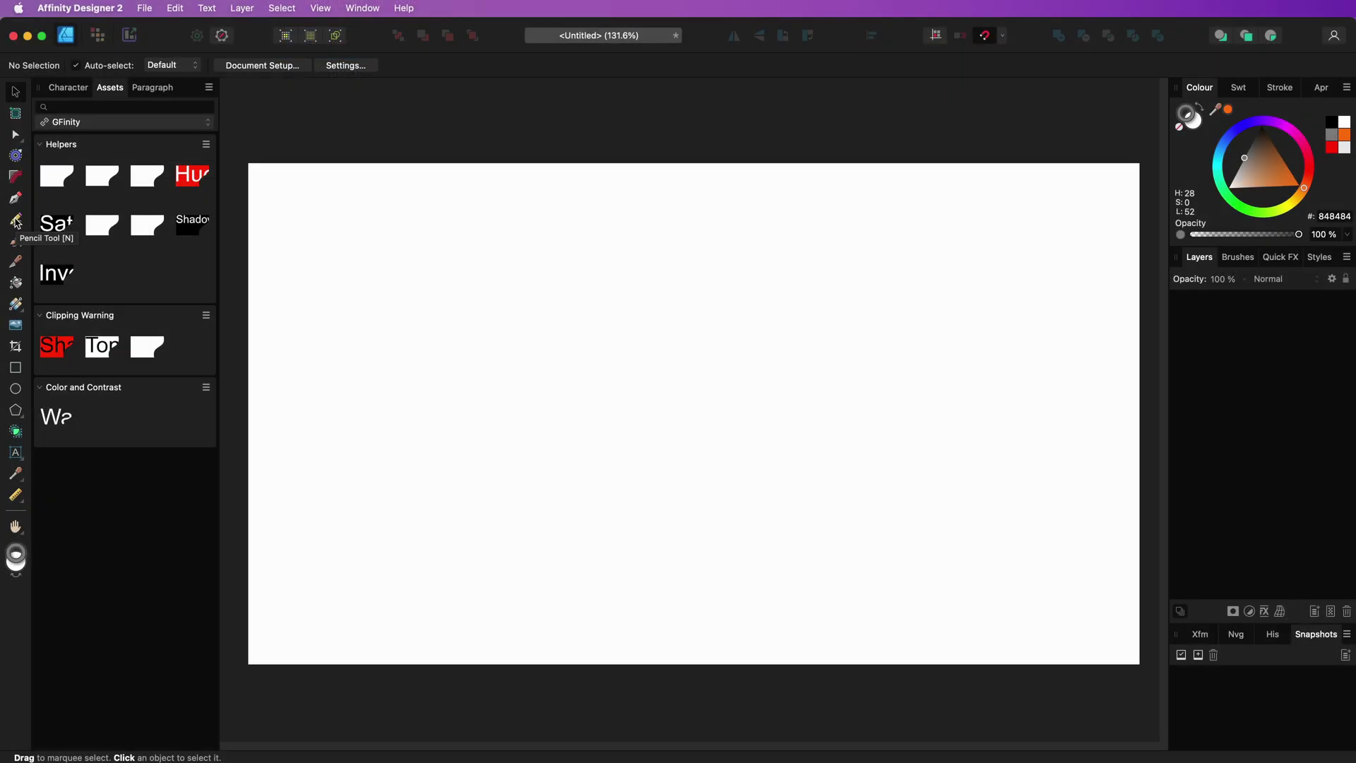
Step: Draw two orange freehand S-curves across the page with the Pencil Tool
left_click(16, 220)
mouse_move(300, 507)
left_mouse_down()
mouse_move(308, 477)
mouse_move(433, 400)
mouse_move(814, 421)
mouse_move(886, 382)
mouse_move(923, 321)
mouse_move(936, 260)
left_mouse_up()
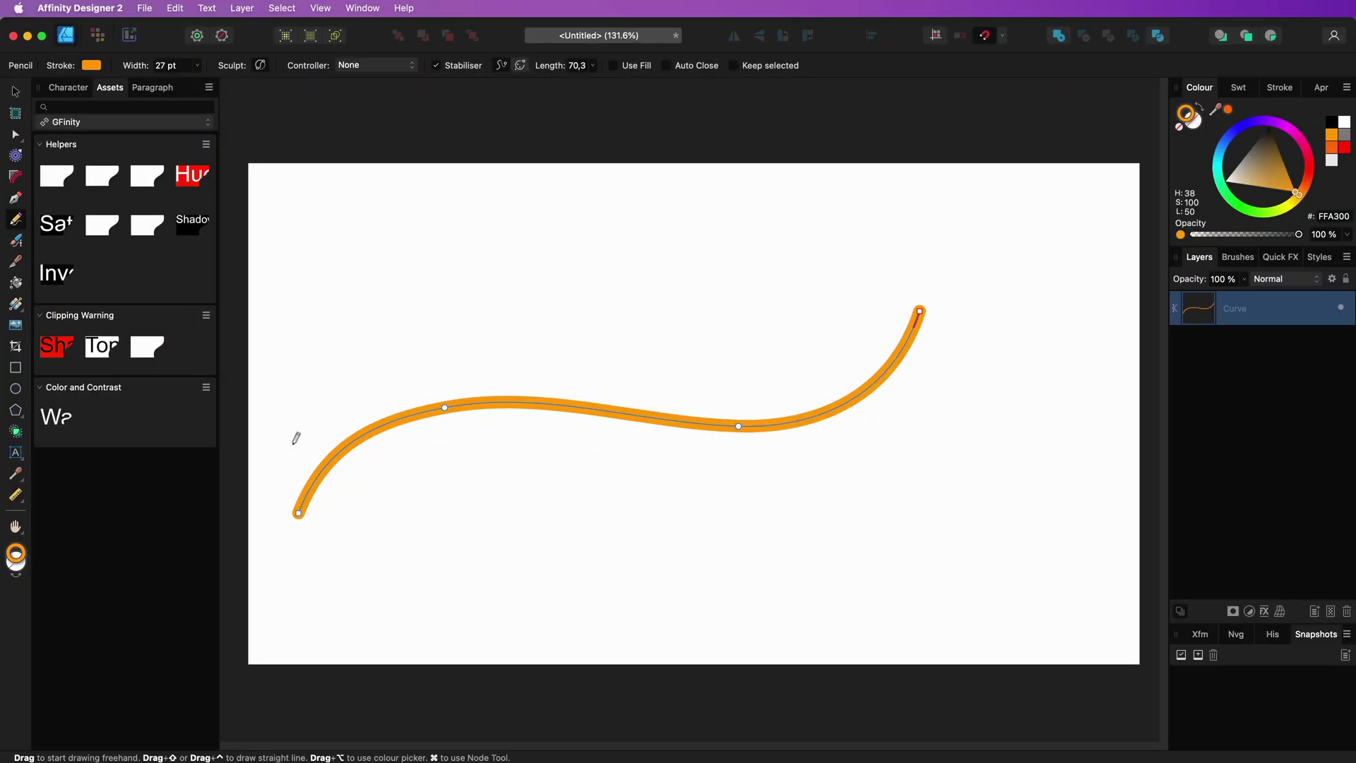
mouse_move(294, 443)
left_mouse_down()
mouse_move(335, 398)
mouse_move(481, 364)
mouse_move(909, 398)
mouse_move(984, 363)
mouse_move(1044, 219)
left_mouse_up()
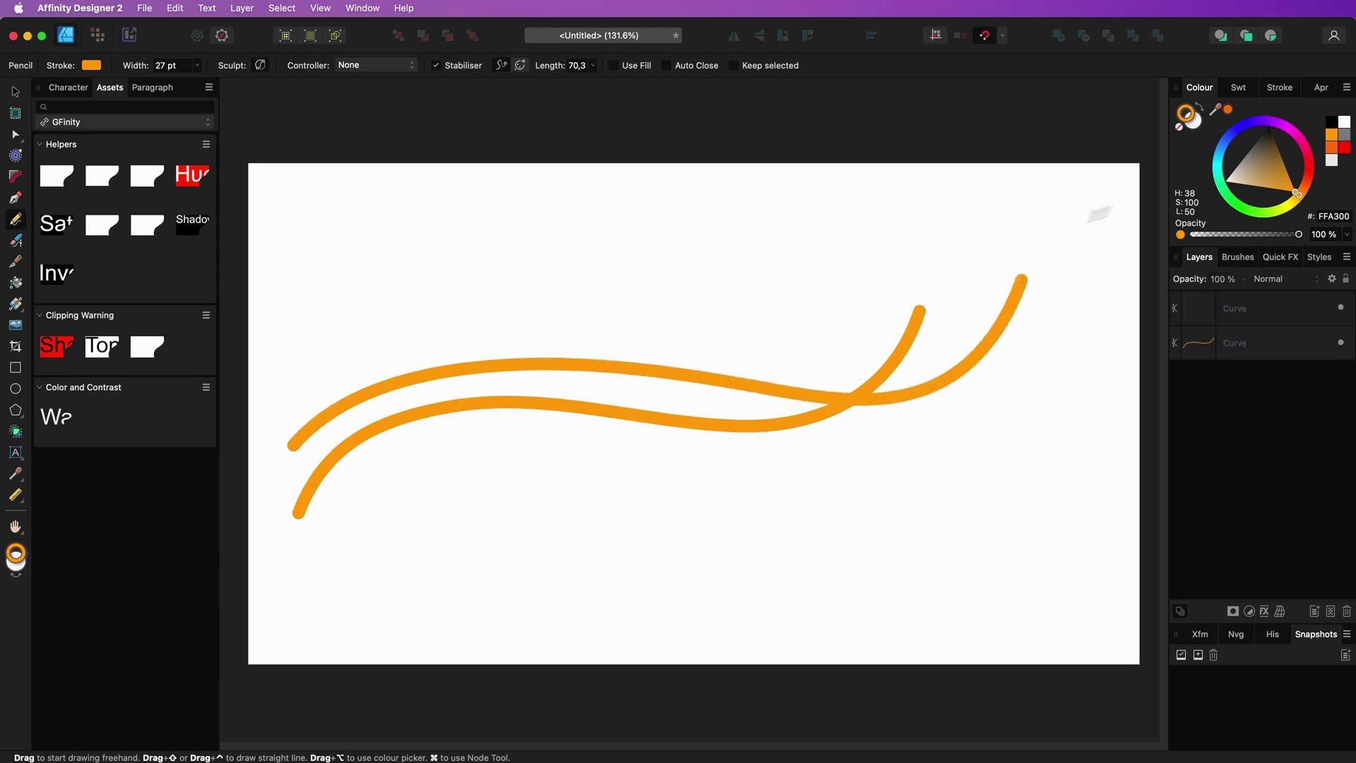
Step: Draw a dark blue curve and two cyan curves, then undo and reshape the last cyan curve
mouse_move(1284, 178)
left_mouse_down()
mouse_move(1284, 156)
mouse_move(1243, 124)
left_mouse_up()
mouse_move(352, 503)
left_mouse_down()
mouse_move(448, 431)
mouse_move(563, 419)
mouse_move(811, 431)
mouse_move(899, 394)
mouse_move(948, 291)
mouse_move(944, 206)
mouse_move(943, 246)
left_mouse_up()
mouse_move(1243, 125)
left_mouse_down()
mouse_move(1220, 161)
mouse_move(1242, 151)
left_mouse_up()
mouse_move(333, 499)
left_mouse_down()
mouse_move(510, 397)
mouse_move(925, 389)
mouse_move(1006, 267)
mouse_move(973, 186)
left_mouse_up()
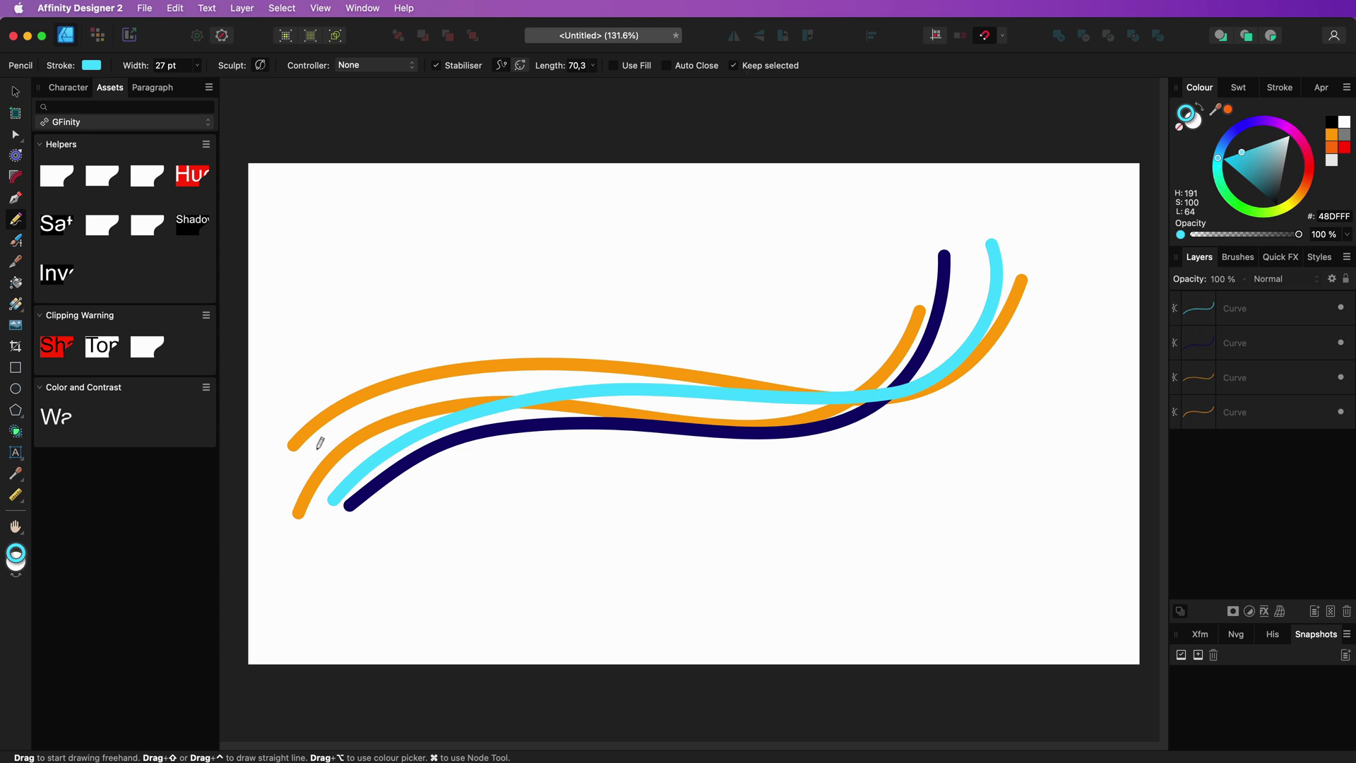
mouse_move(319, 443)
left_mouse_down()
mouse_move(1031, 314)
mouse_move(1131, 215)
mouse_move(1104, 273)
mouse_move(1111, 221)
mouse_move(1113, 296)
mouse_move(1101, 243)
mouse_move(1095, 288)
mouse_move(1097, 277)
left_mouse_up()
key("super+z")
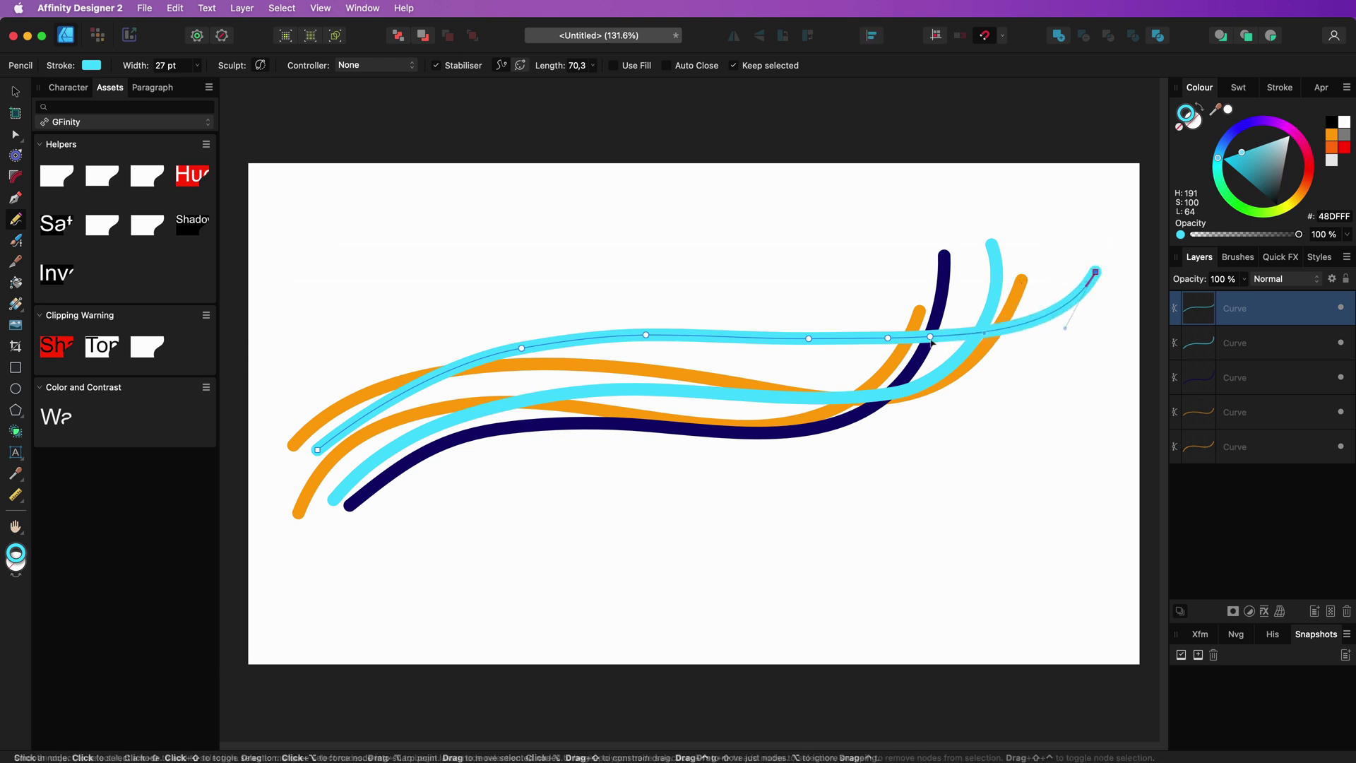
left_click_drag(933, 341, 918, 375)
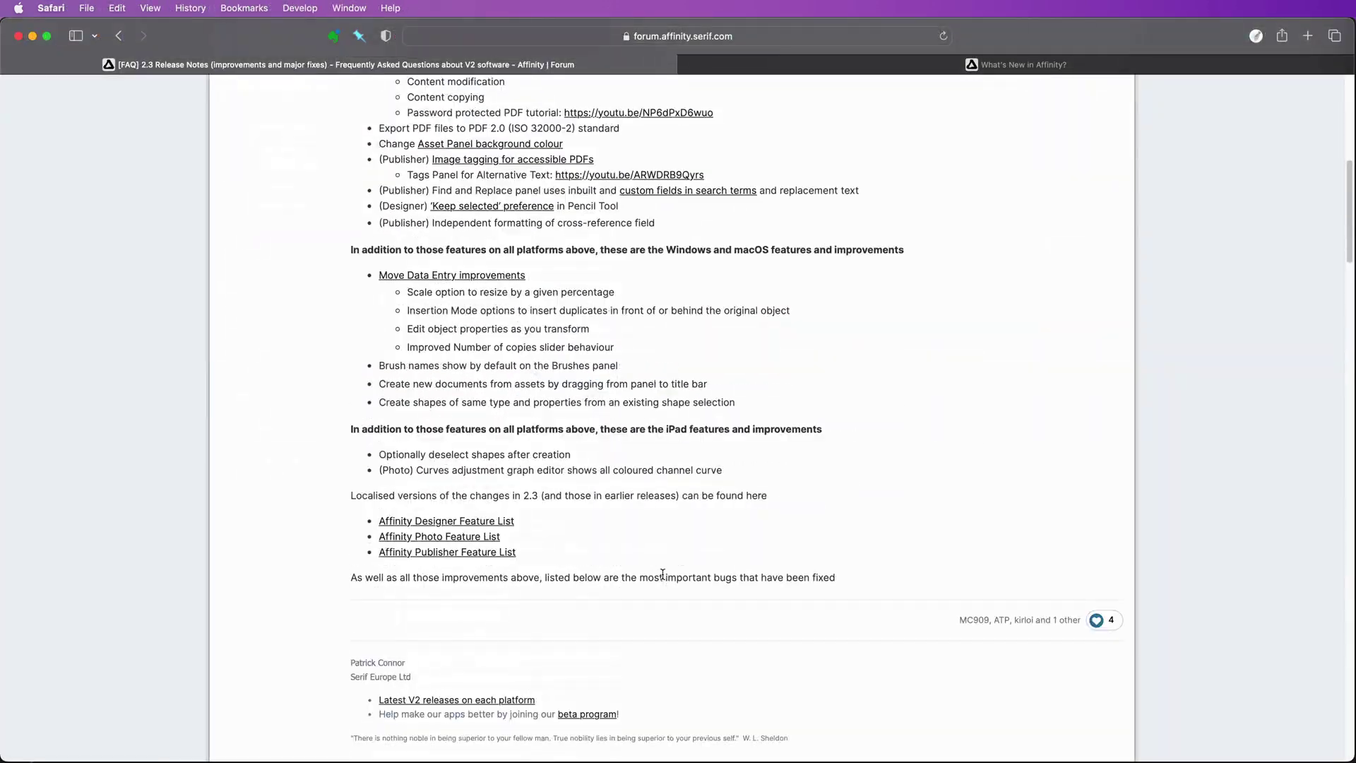
Step: Scroll down the 2.3 forum release notes to the bug-fix sections
scroll(662, 574, "down", 5)
scroll(663, 573, "down", 15)
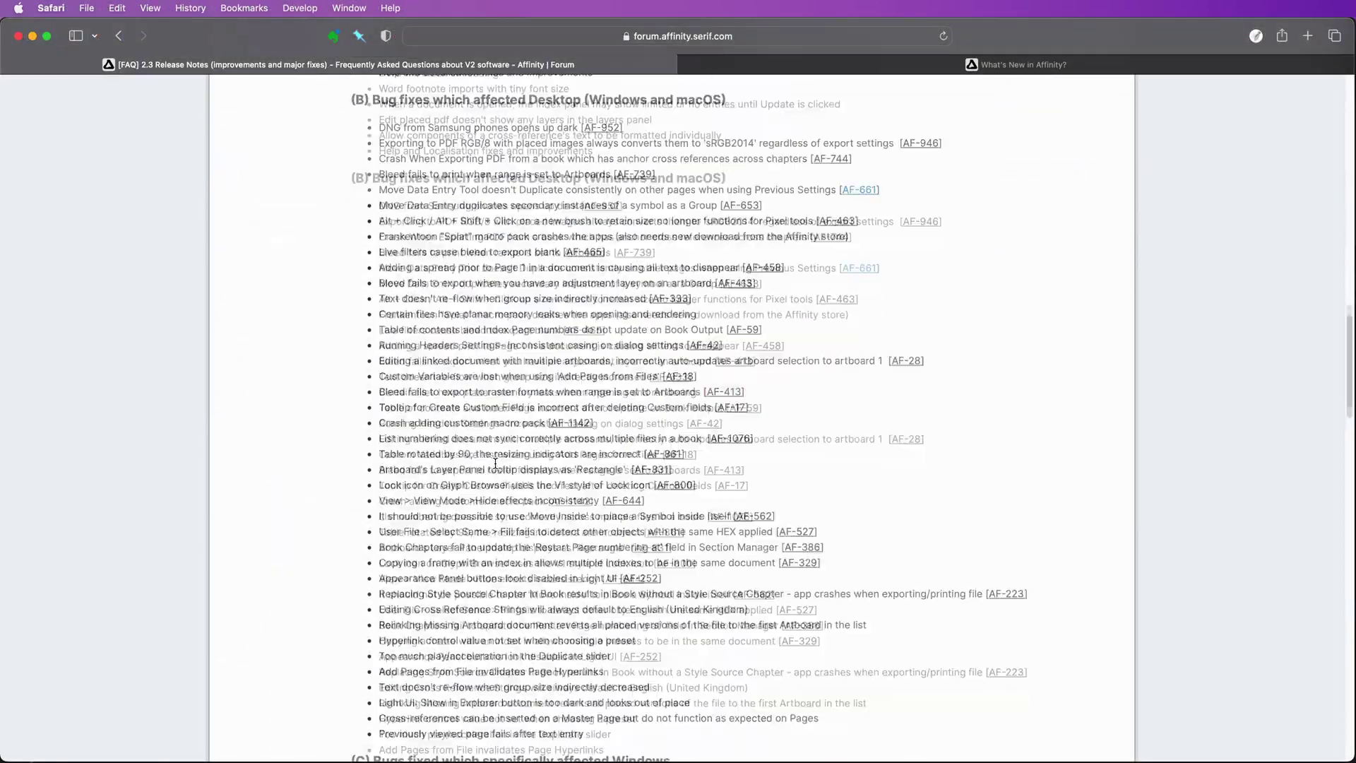
scroll(495, 462, "down", 15)
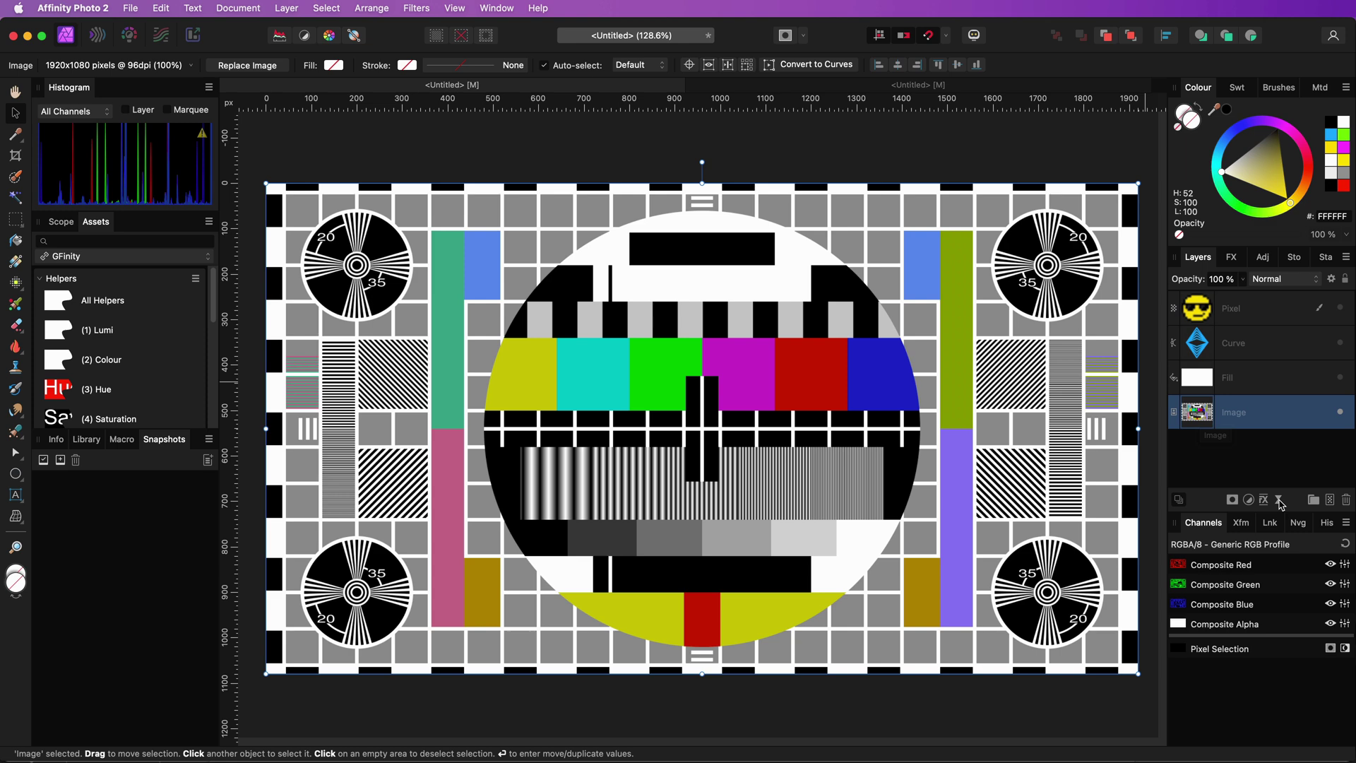
Step: Add a live Gaussian Blur with a 31.1 px radius to the test card, then close and reopen its settings
left_click(1279, 500)
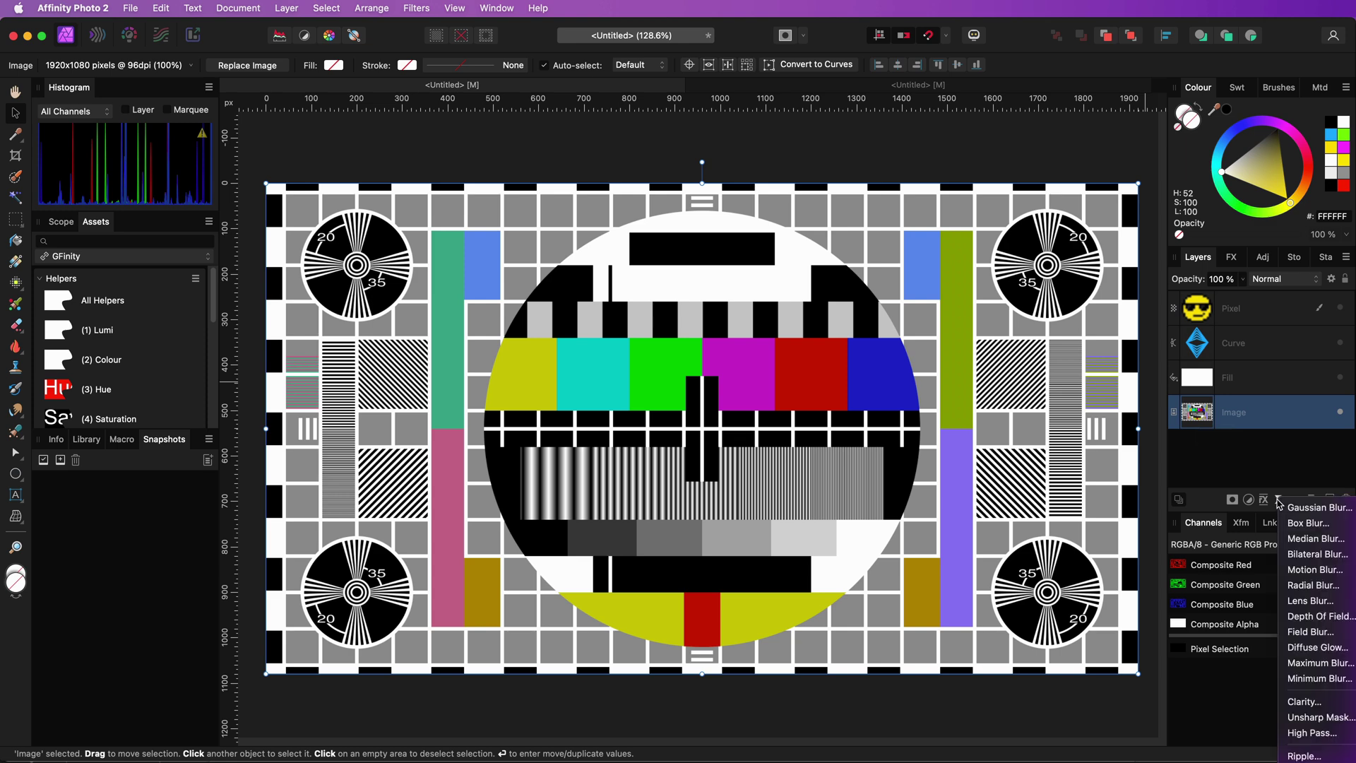
left_click(1294, 509)
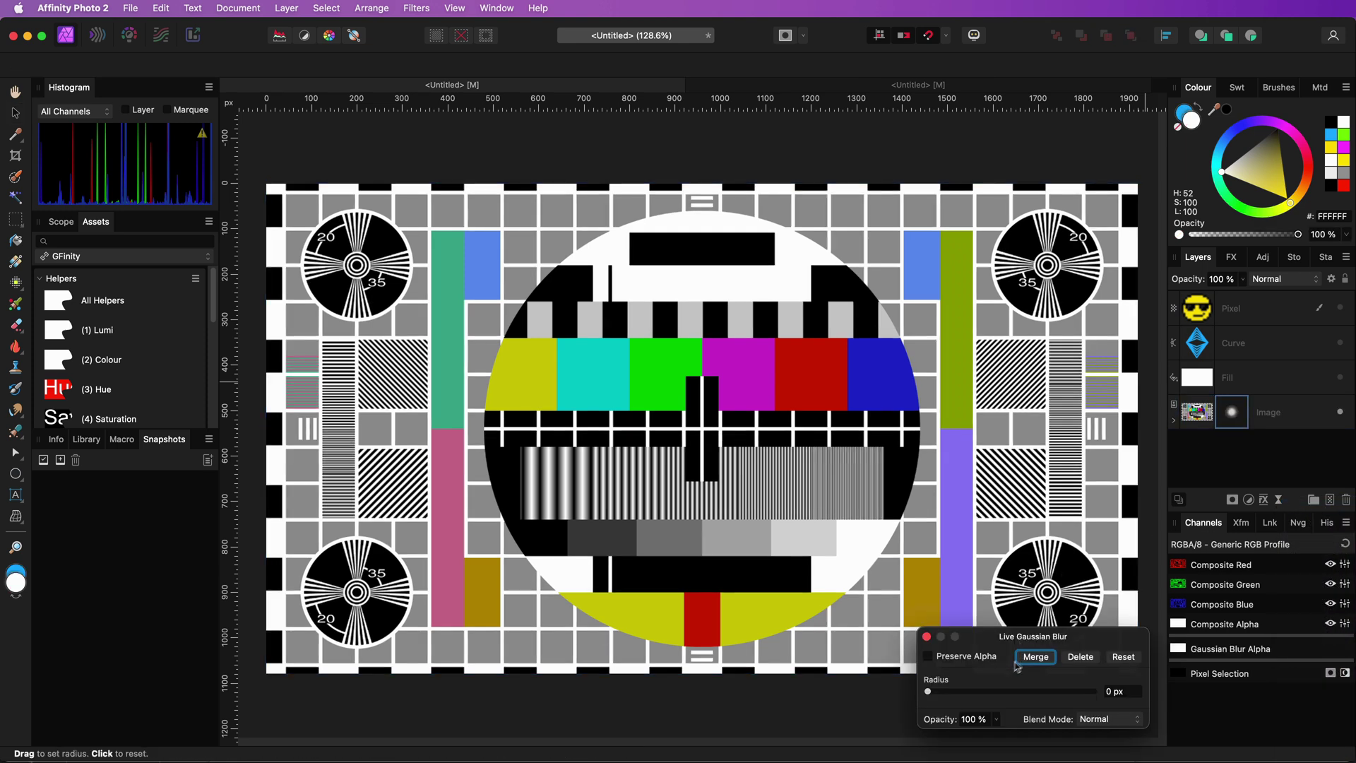
left_click_drag(936, 693, 1040, 691)
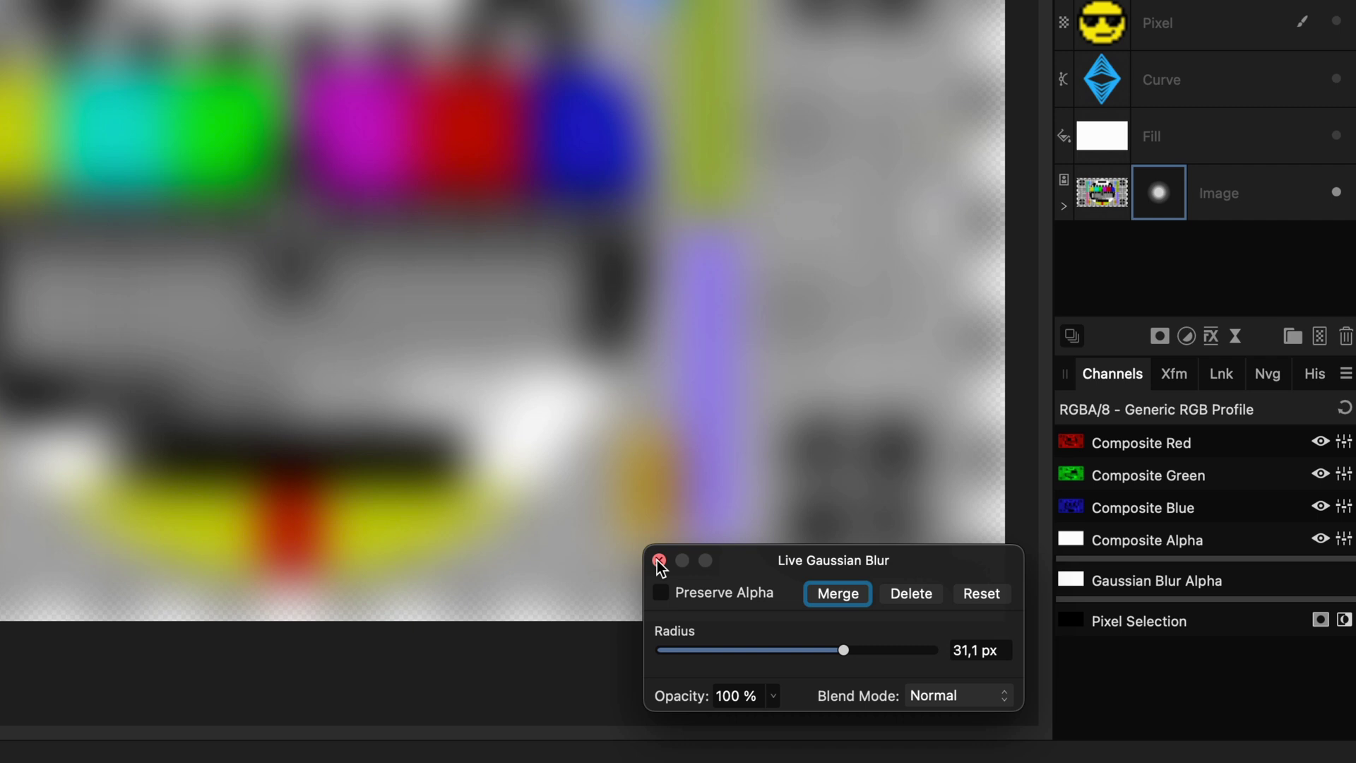
left_click(659, 561)
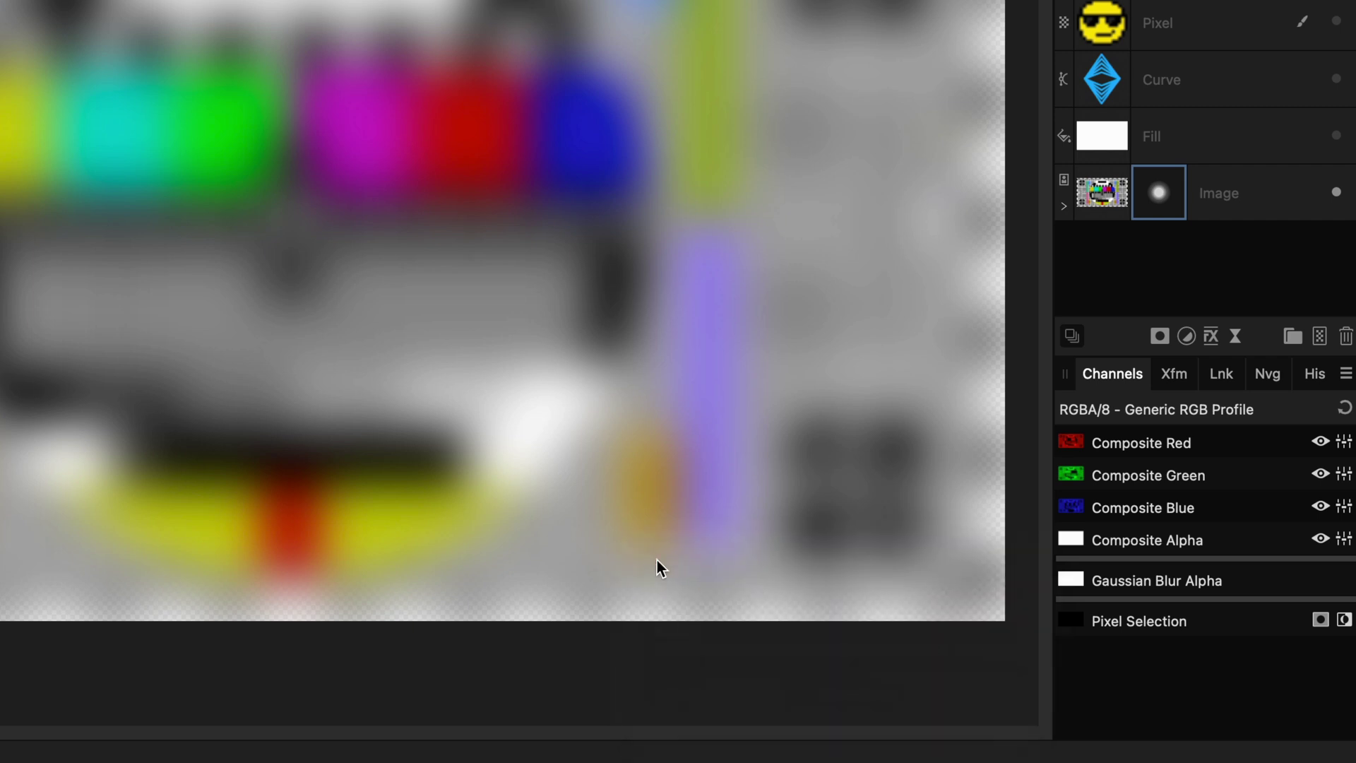
left_click_drag(1147, 192, 1114, 241)
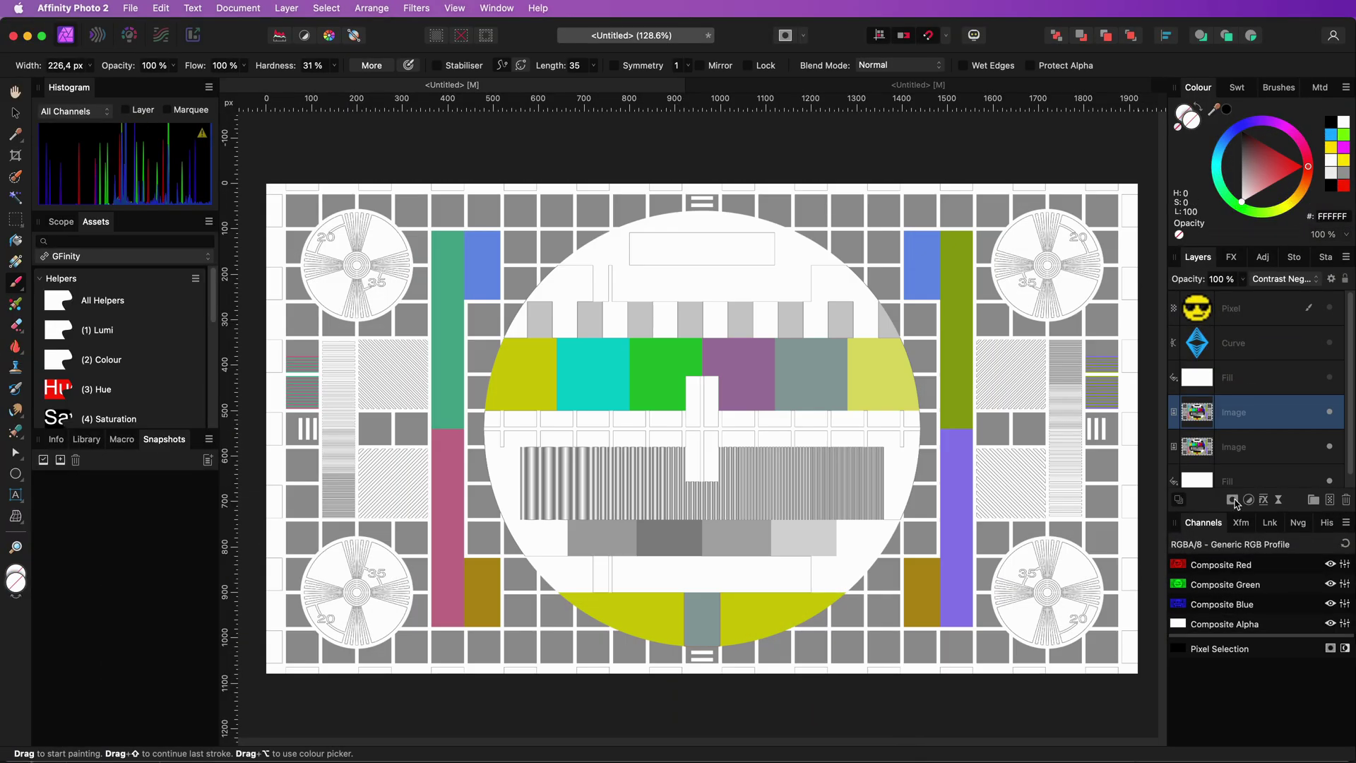
key("super+i")
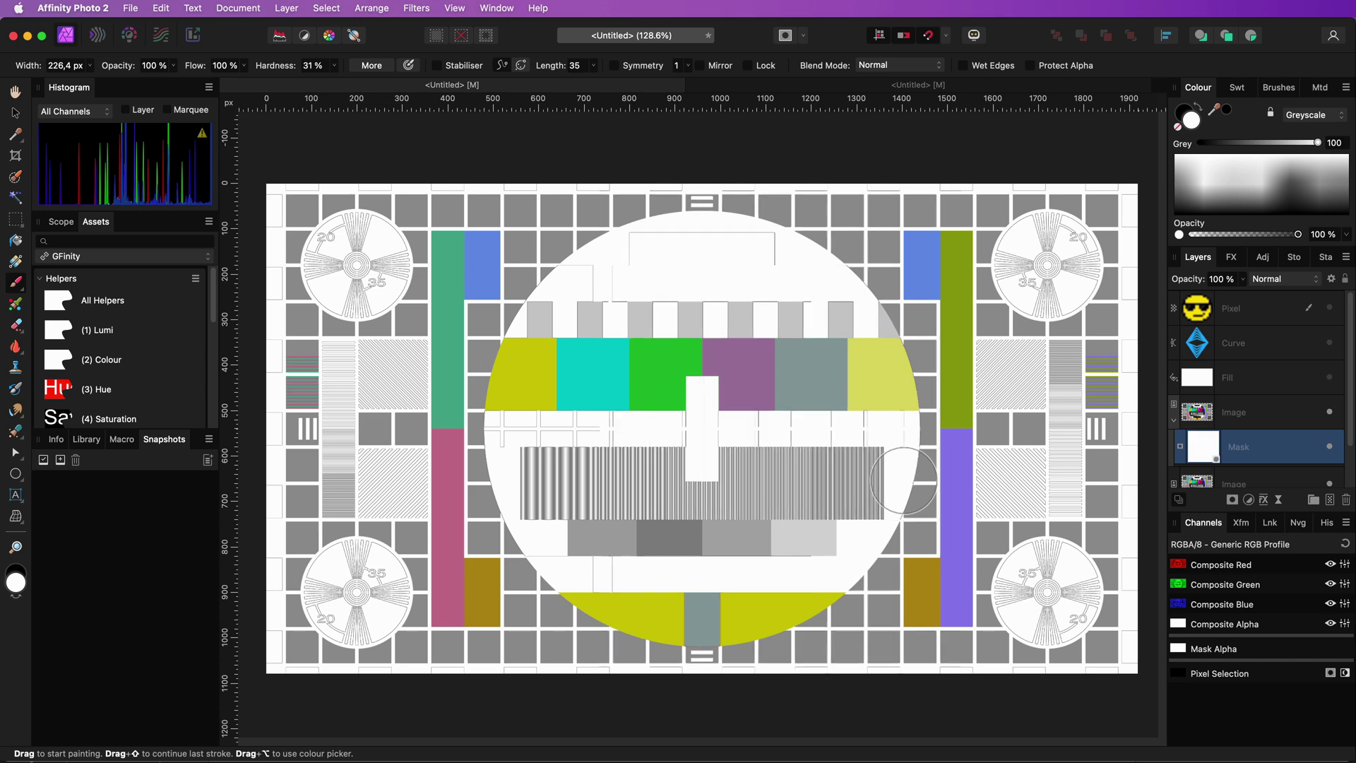
Step: Add a mask to the upper Image layer and paint black over the central circle
key("x")
mouse_move(908, 473)
left_mouse_down()
mouse_move(947, 490)
mouse_move(546, 494)
mouse_move(542, 466)
mouse_move(885, 470)
mouse_move(579, 436)
mouse_move(938, 425)
mouse_move(783, 399)
mouse_move(832, 392)
mouse_move(860, 362)
mouse_move(927, 381)
mouse_move(830, 349)
mouse_move(524, 364)
mouse_move(738, 303)
mouse_move(662, 259)
mouse_move(829, 308)
mouse_move(843, 292)
mouse_move(776, 255)
mouse_move(621, 270)
mouse_move(551, 327)
mouse_move(534, 513)
mouse_move(644, 614)
mouse_move(829, 582)
mouse_move(866, 495)
mouse_move(709, 546)
mouse_move(772, 308)
mouse_move(715, 236)
mouse_move(578, 257)
mouse_move(527, 368)
mouse_move(529, 514)
mouse_move(670, 617)
mouse_move(847, 557)
mouse_move(863, 315)
mouse_move(844, 313)
mouse_move(809, 566)
mouse_move(843, 303)
mouse_move(631, 224)
mouse_move(846, 492)
left_mouse_up()
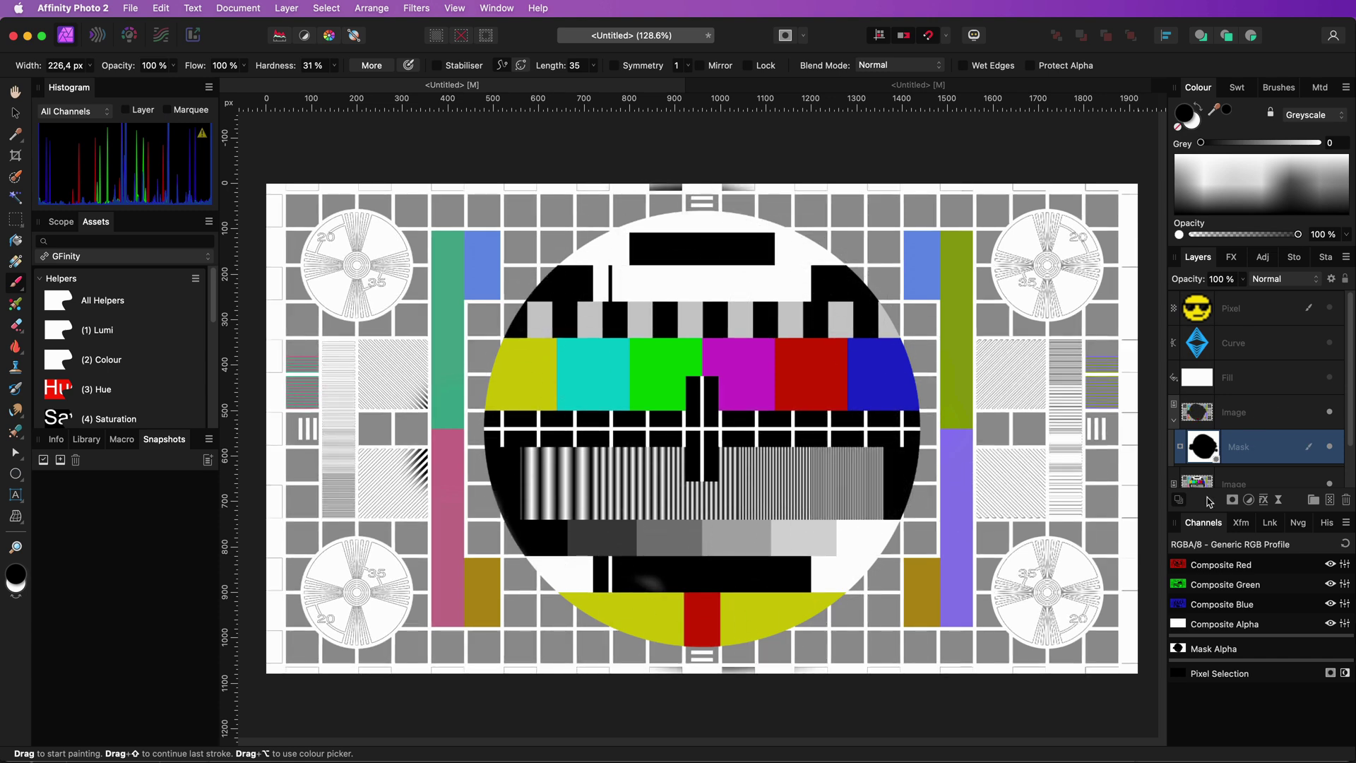
Step: In the layer's Blend Options, reset the Underlying Composition Ranges, then undo back to the 51% setting
left_click(1211, 421)
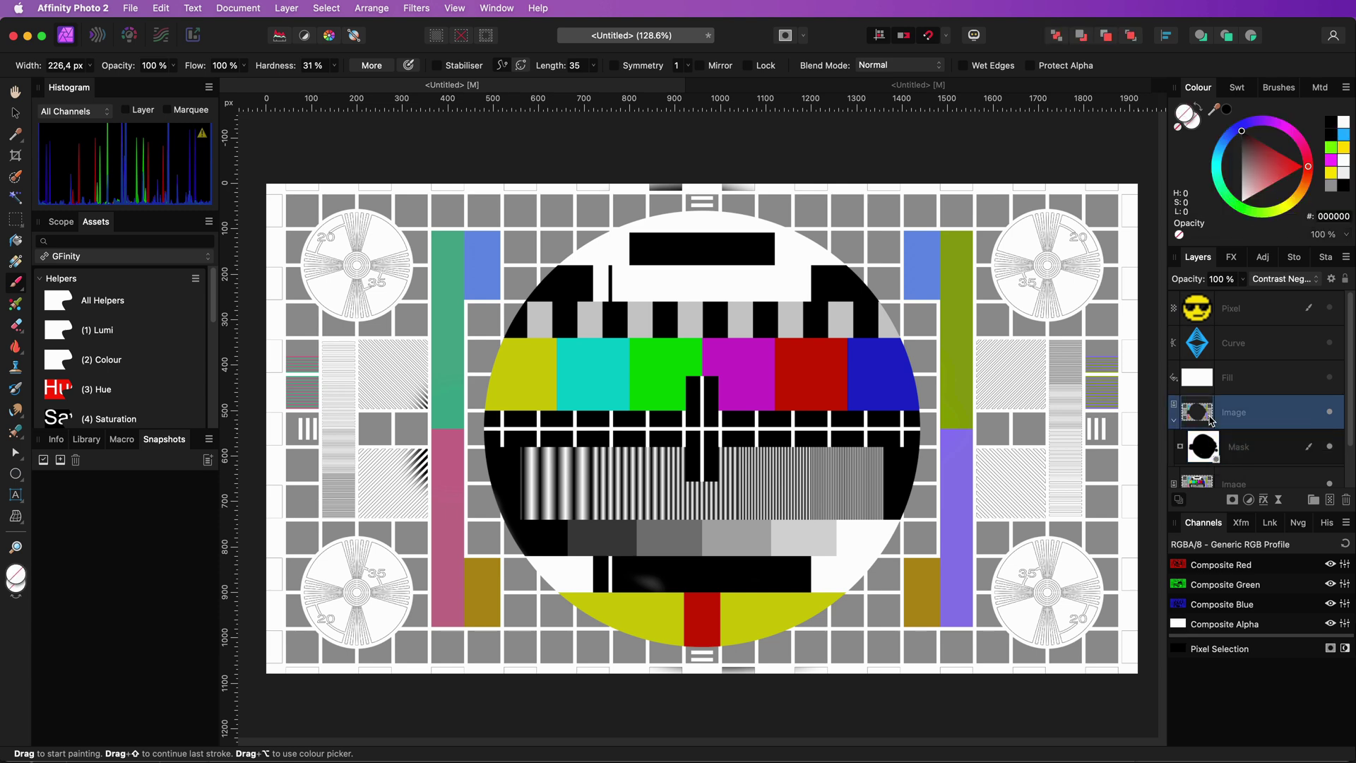
left_click(1332, 279)
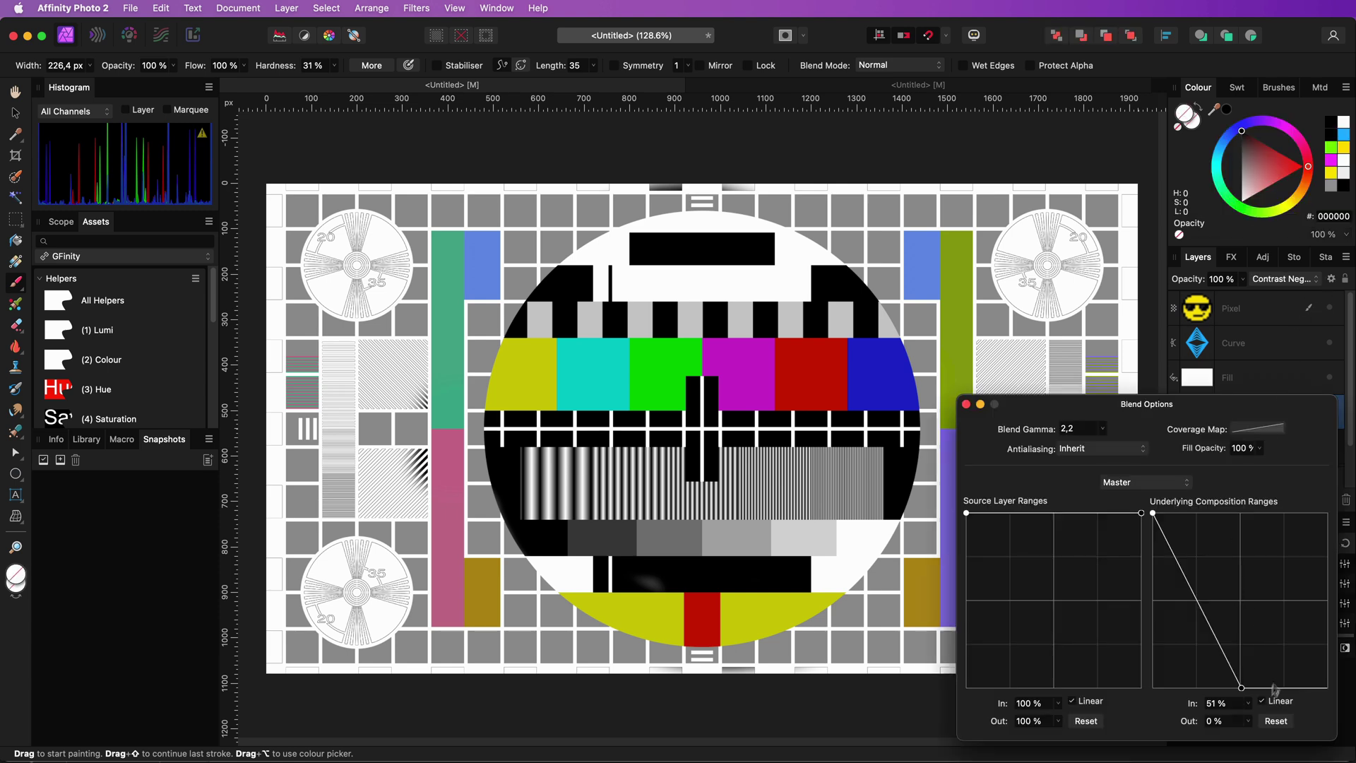
left_click(1276, 722)
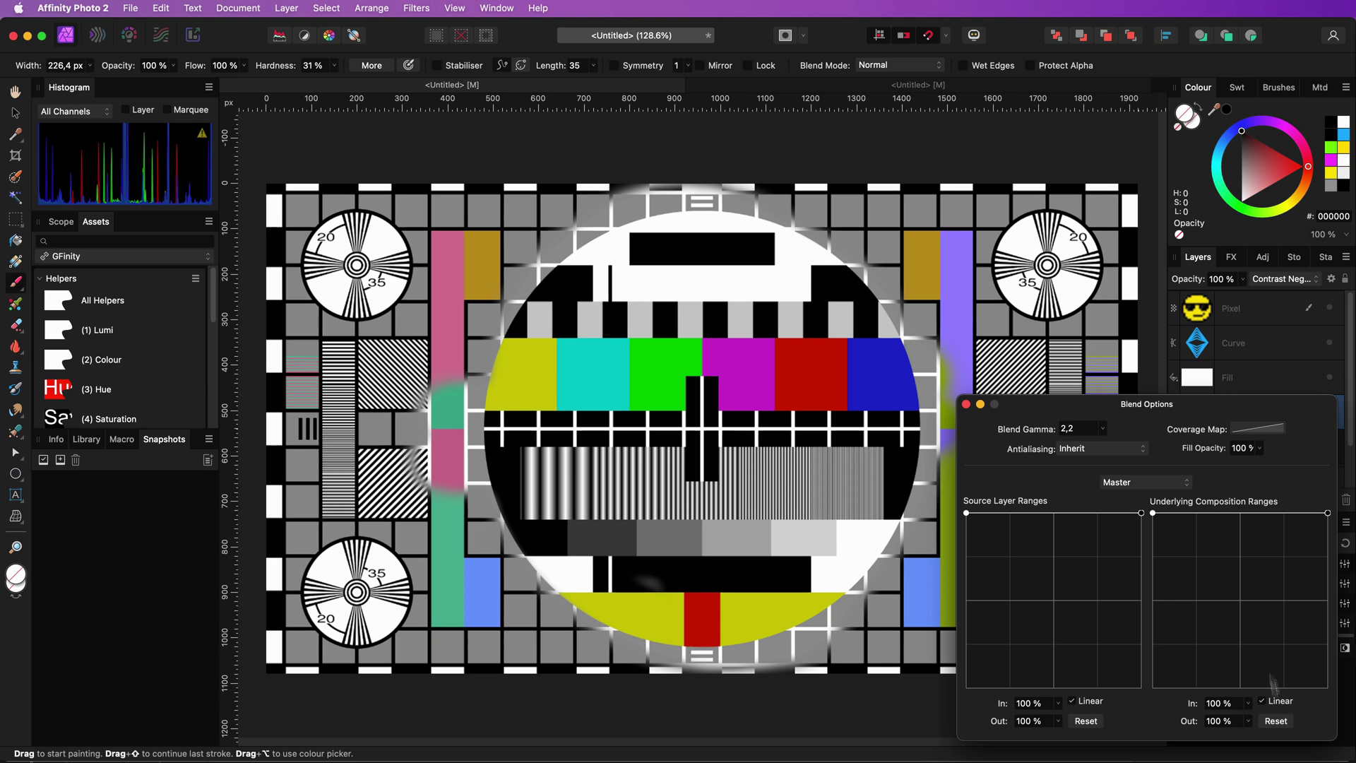
key("super+z")
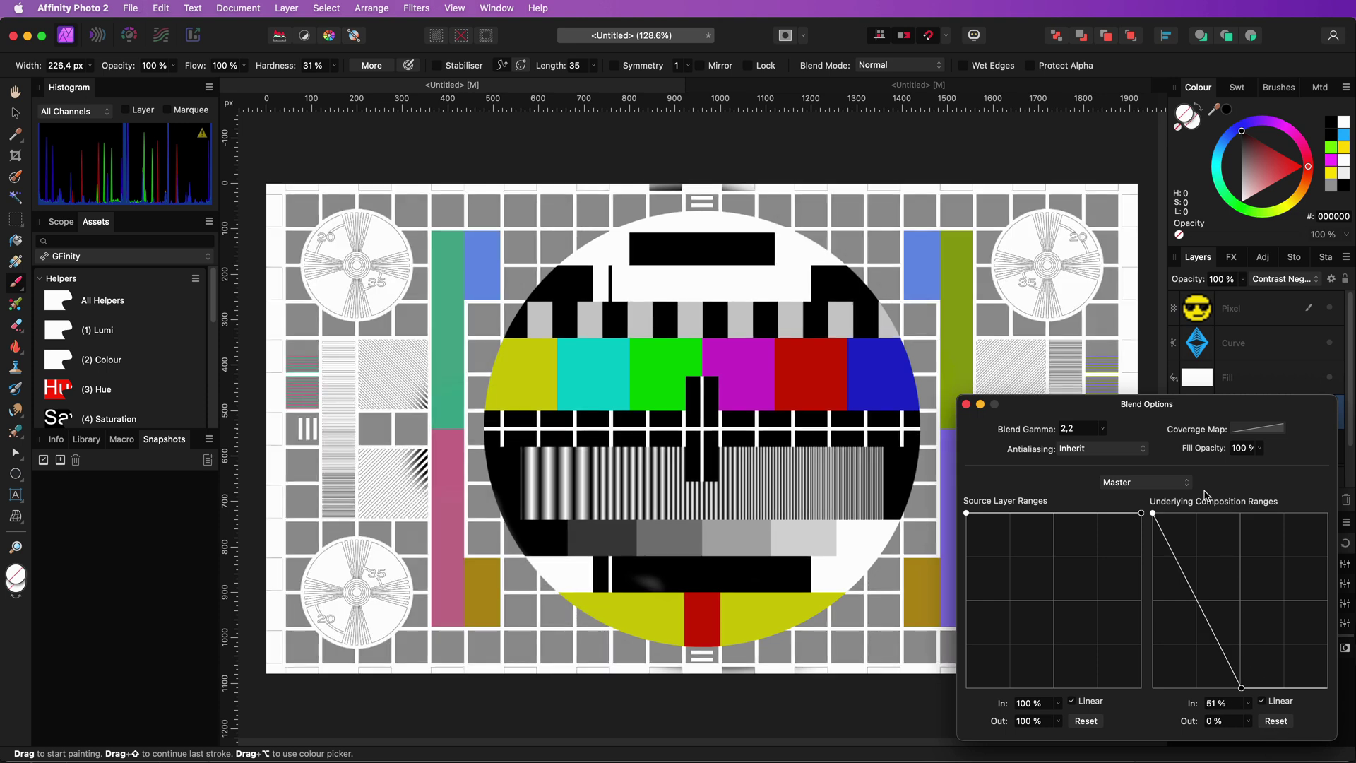
left_click(966, 404)
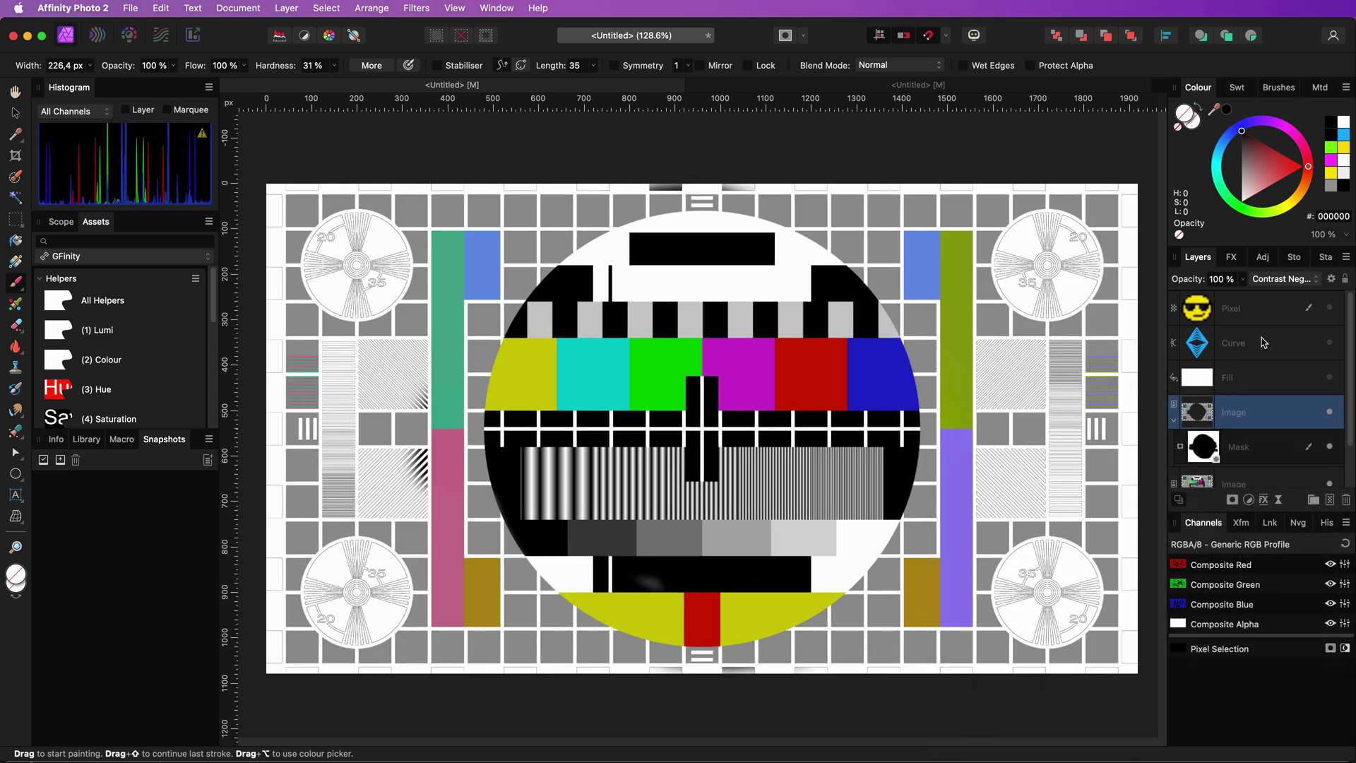